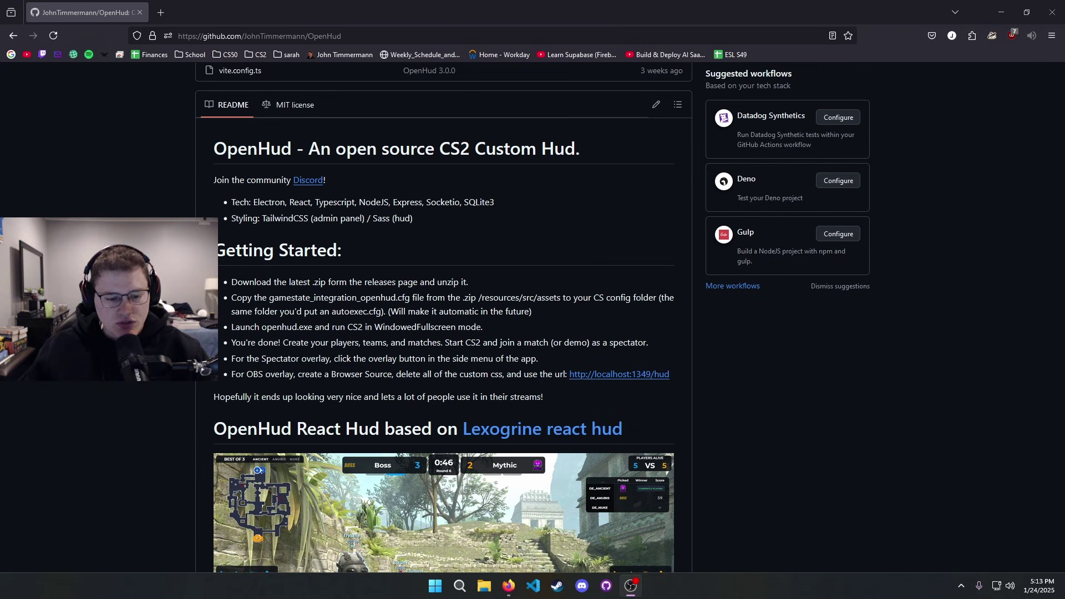
drag(288, 250, 341, 250)
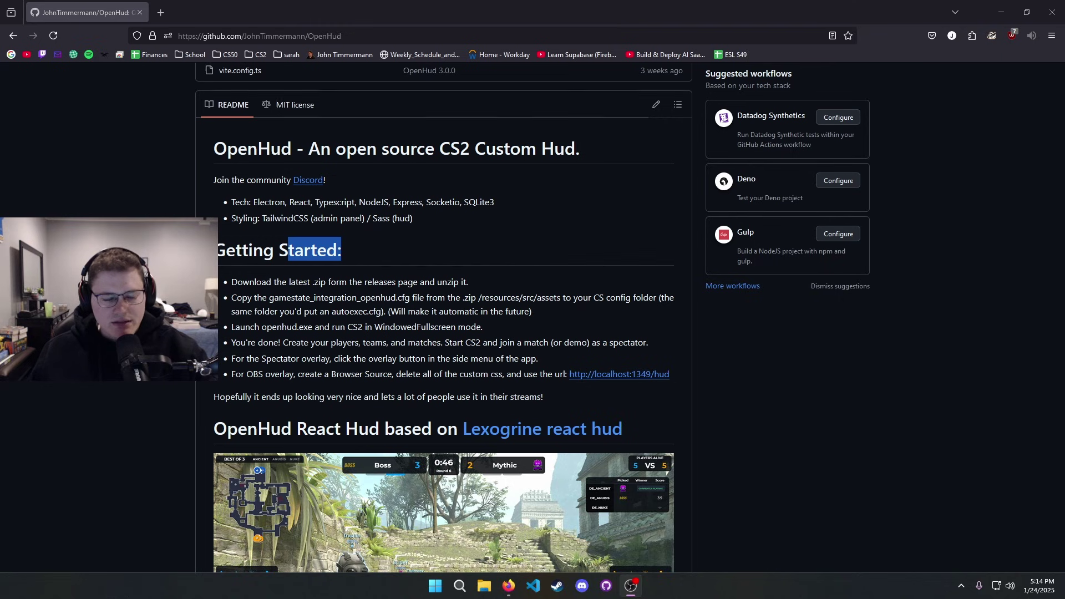
click(362, 257)
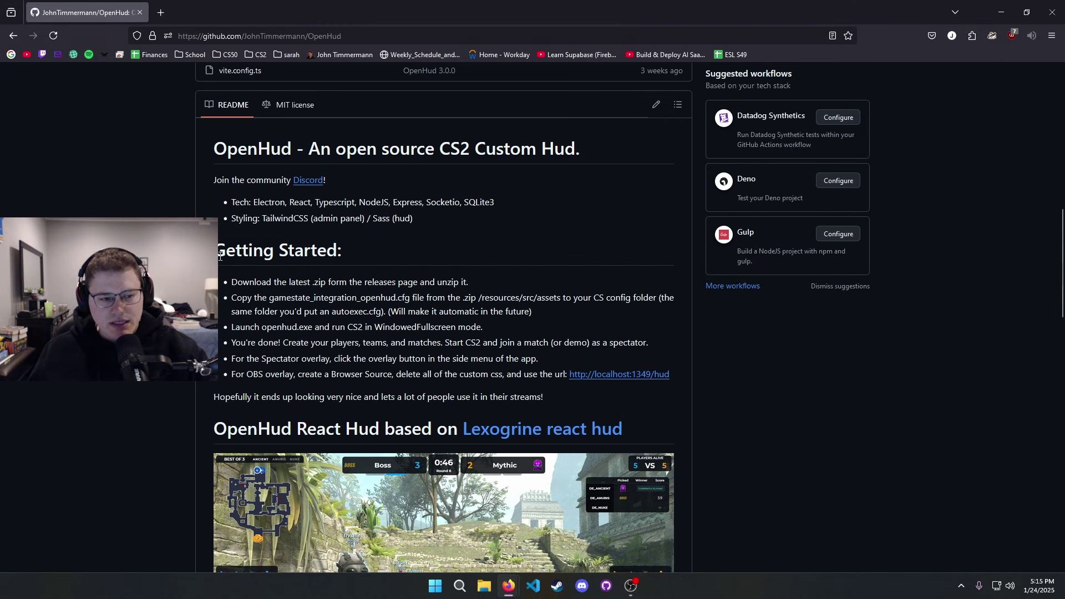
drag(220, 256, 339, 263)
click(765, 402)
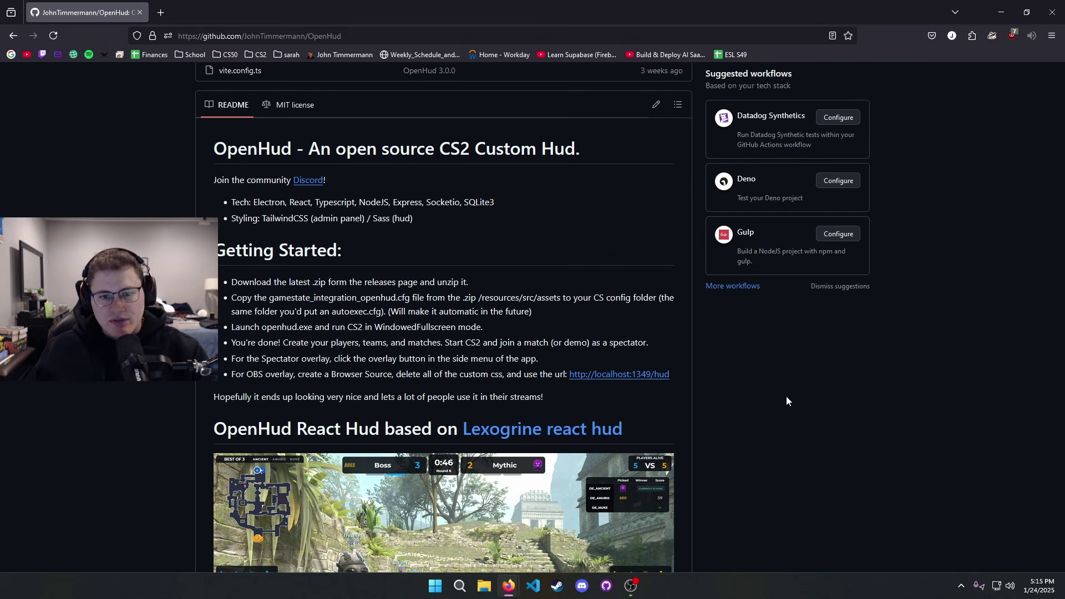
- View the OpenHud repository's clone and ZIP download options, then dismiss them
scroll(787, 397, up, 15)
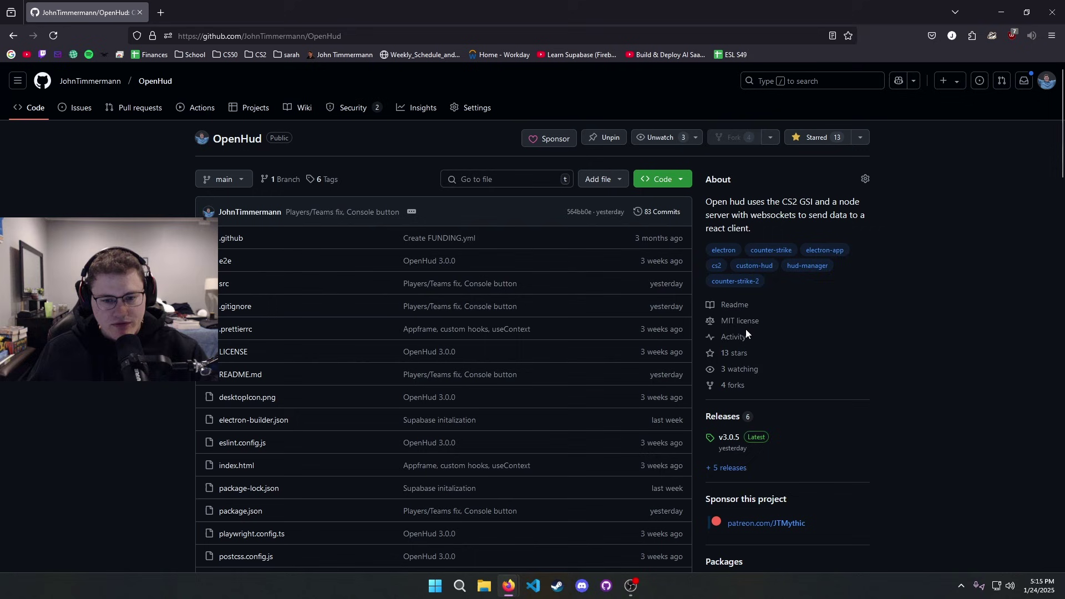
scroll(793, 366, down, 1)
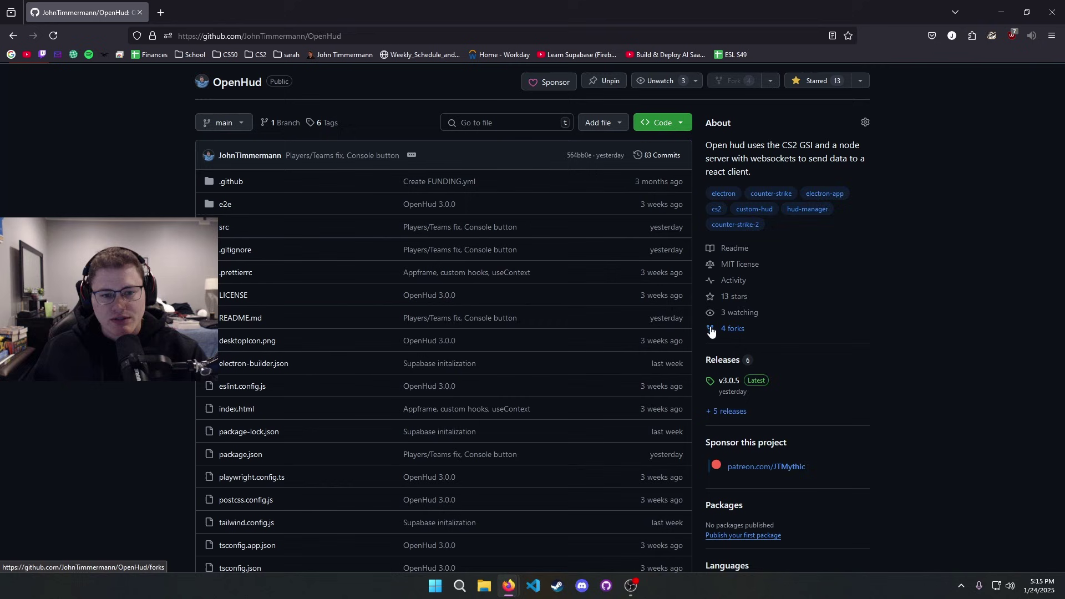
click(662, 127)
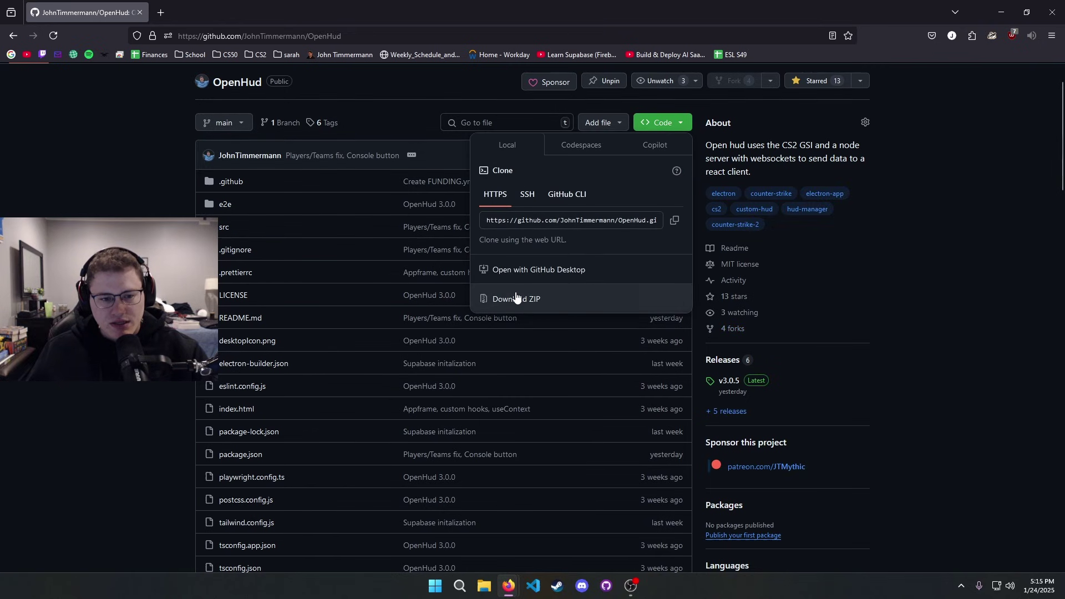
click(665, 121)
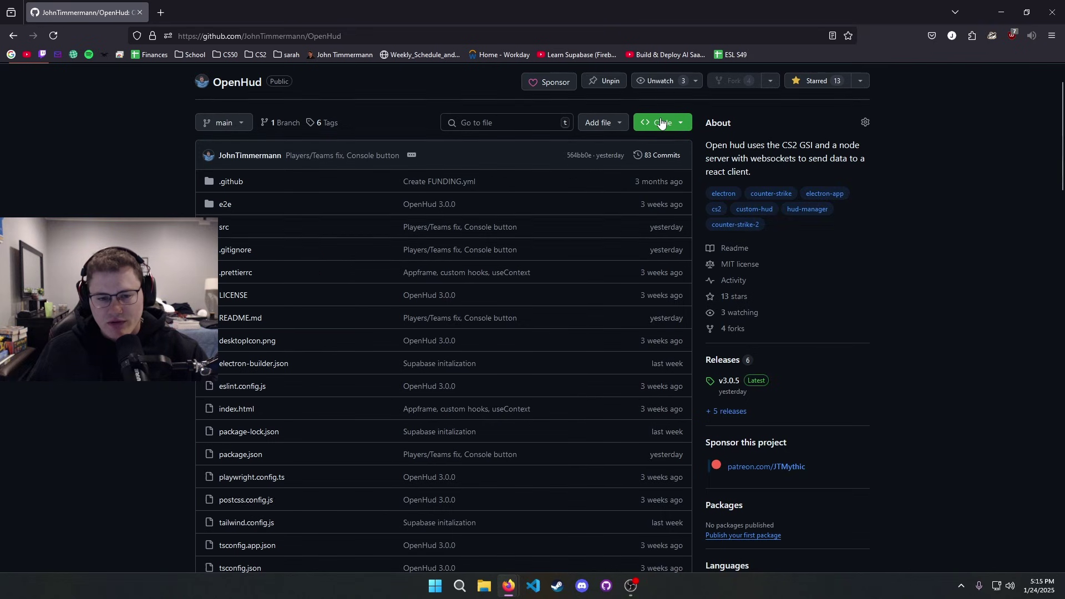
- Open the repository's releases and download win-3.0.5-x64.zip from the v3.0.5 release
scroll(765, 211, down, 2)
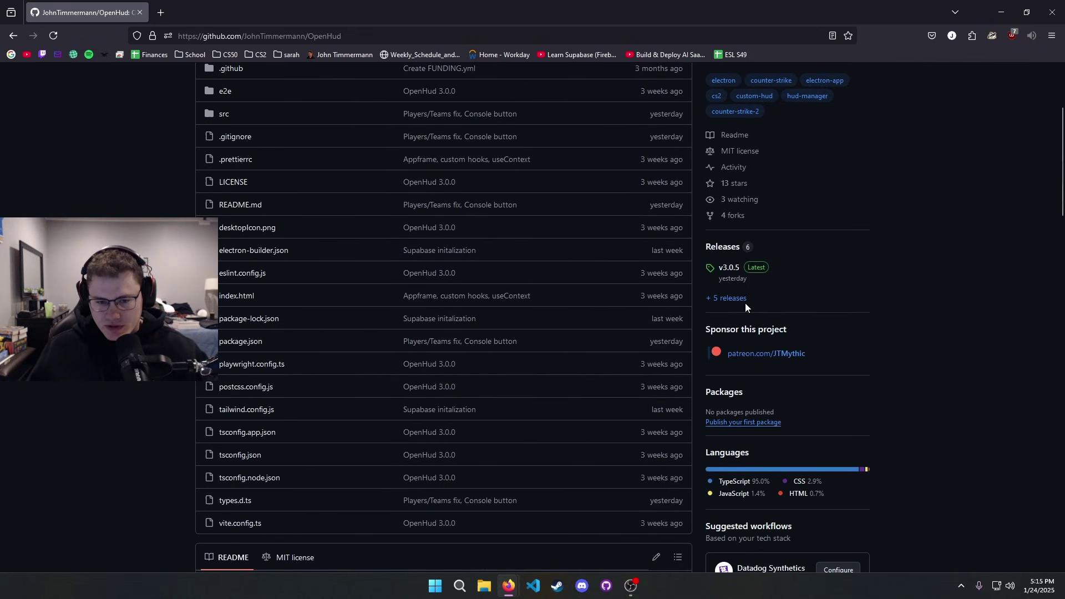
click(728, 248)
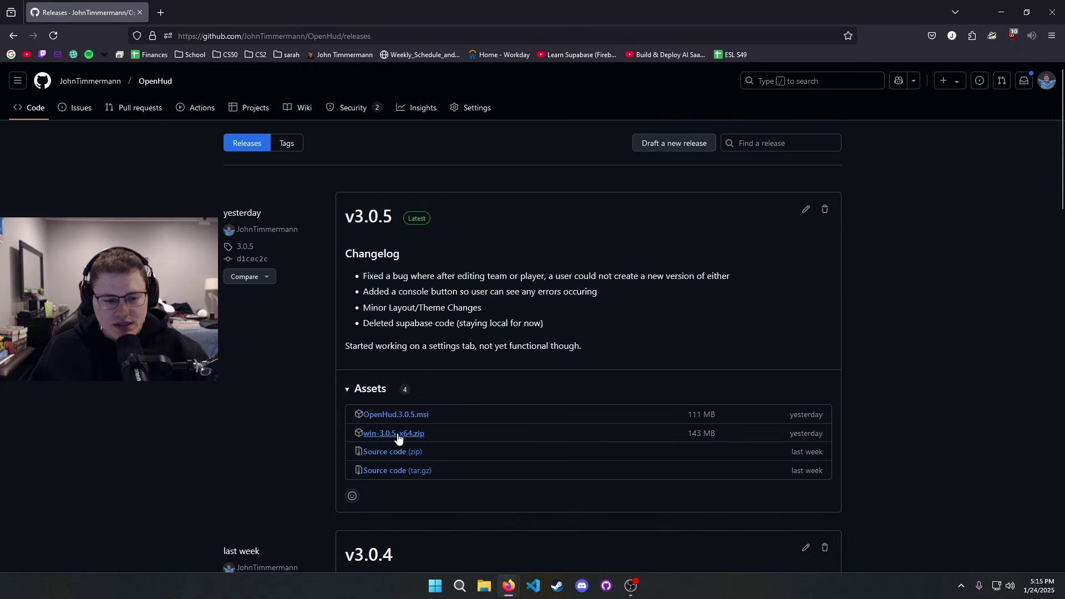
drag(436, 439, 359, 435)
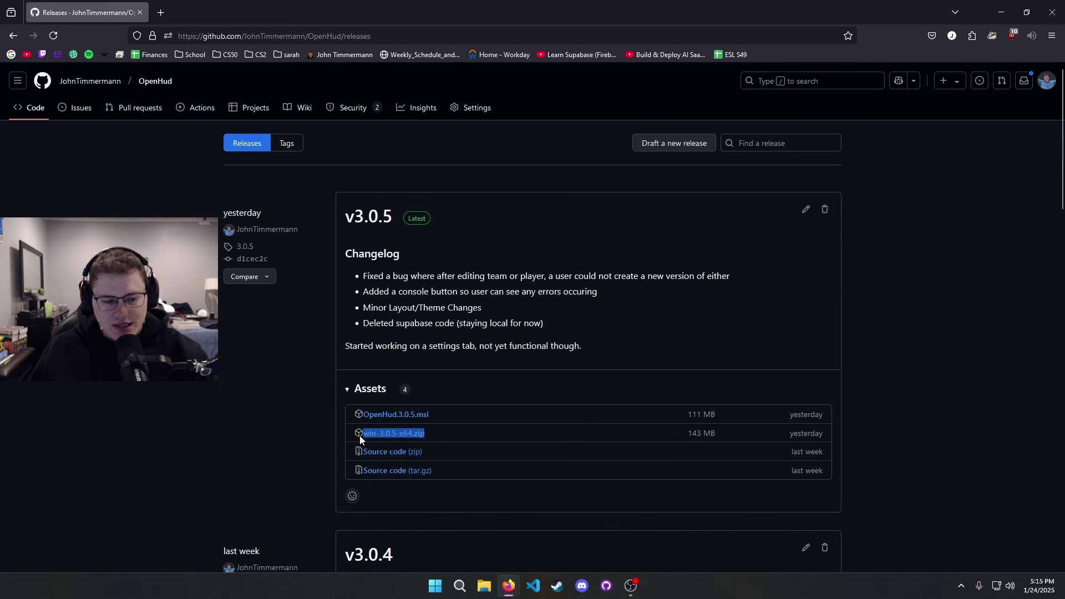
click(487, 434)
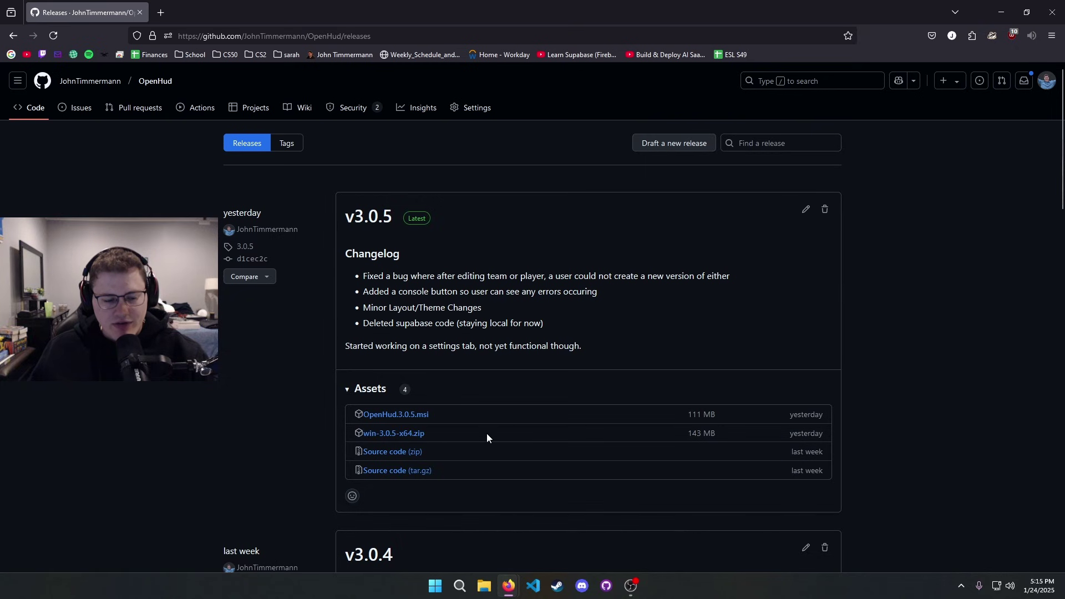
click(415, 437)
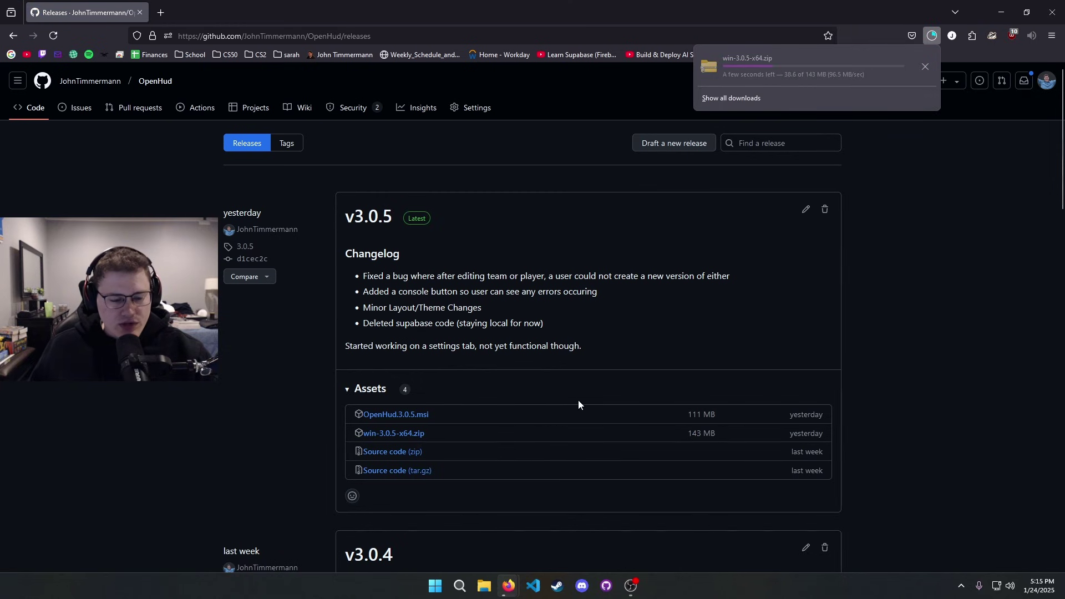
- Return to the repository README and examine the Getting Started instruction about downloading and unzipping the release
key(alt+Left)
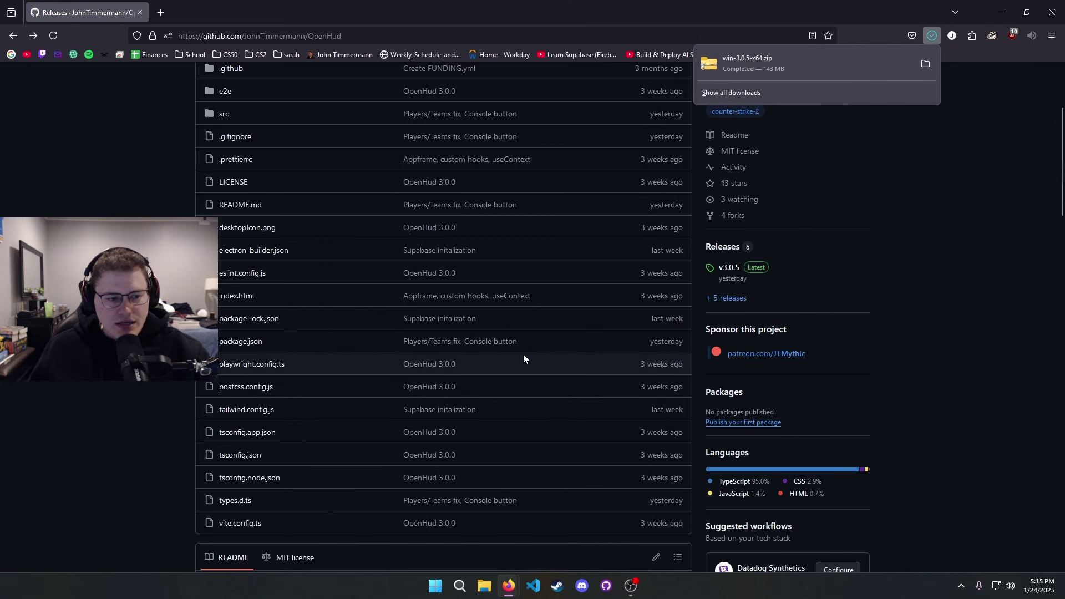
scroll(524, 357, down, 10)
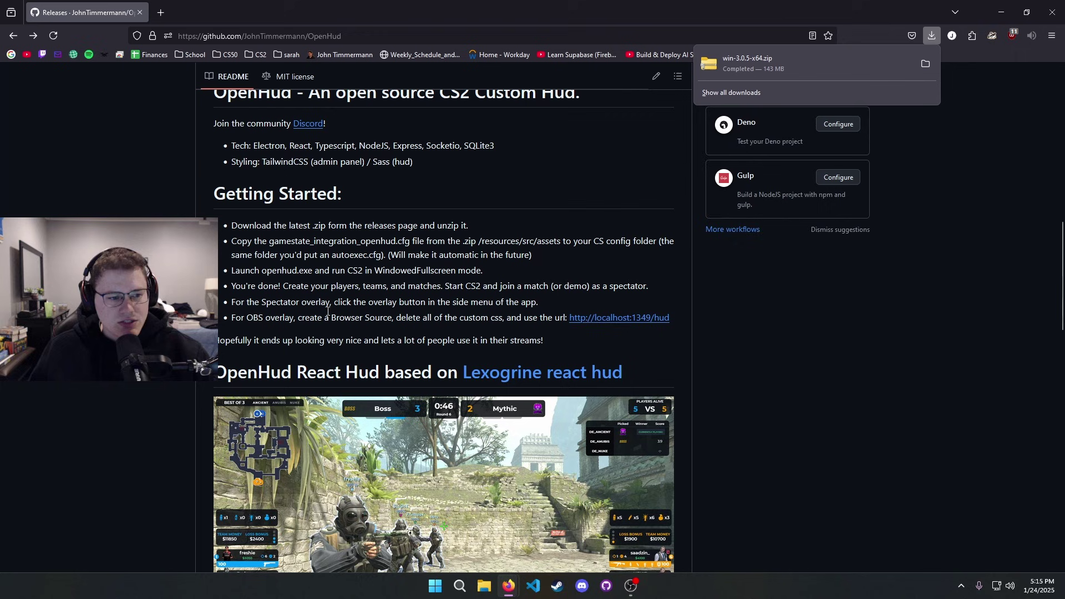
drag(472, 225, 232, 225)
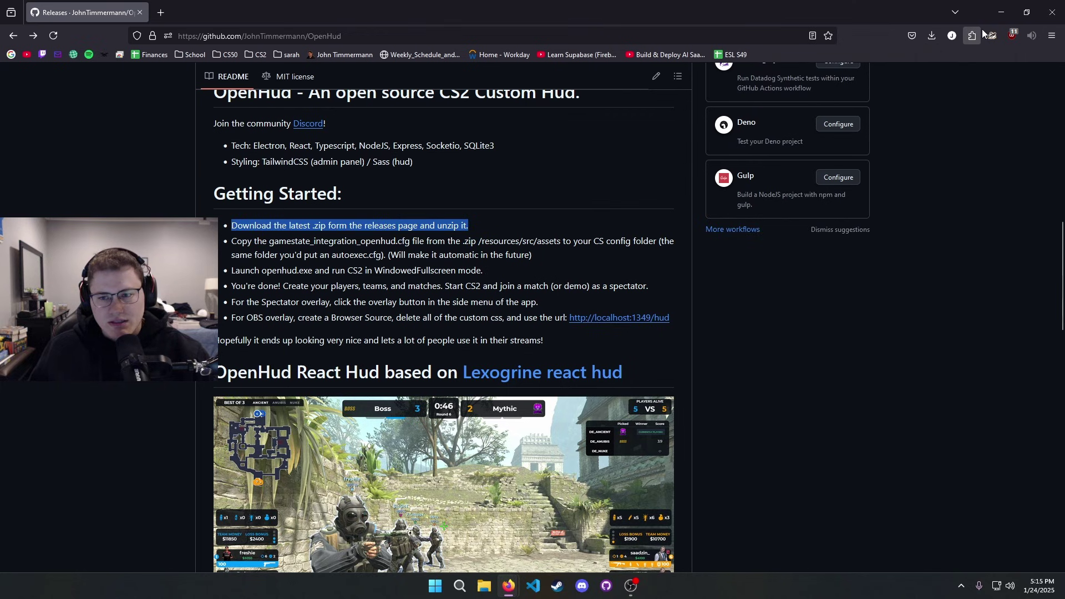
- Open the downloaded win-3.0.5-x64.zip, extract its win-unpacked folder to the desktop, and close the archive window
click(932, 35)
click(893, 66)
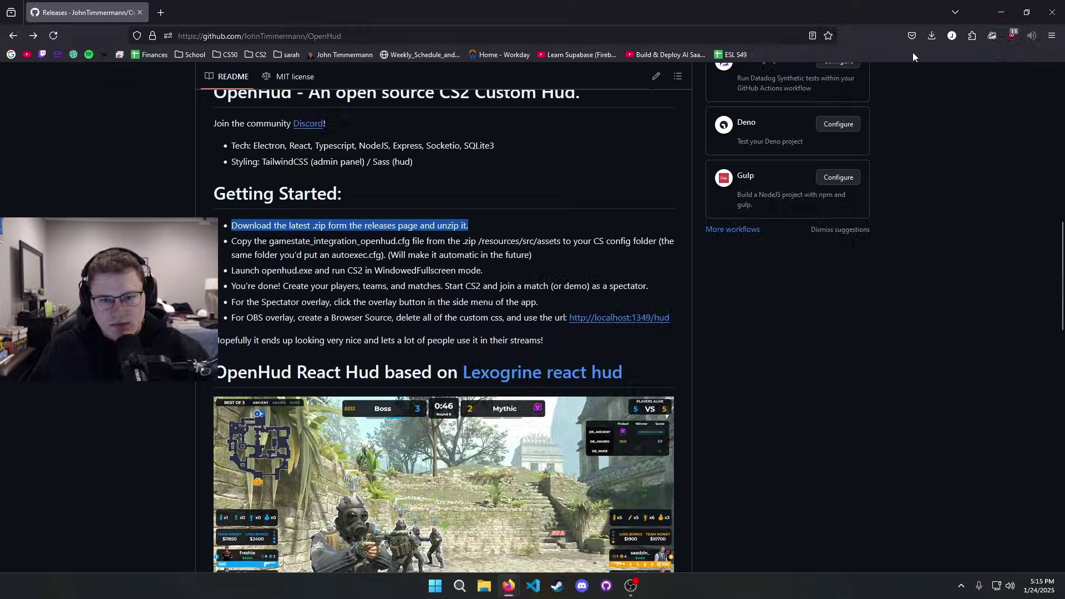
click(991, 17)
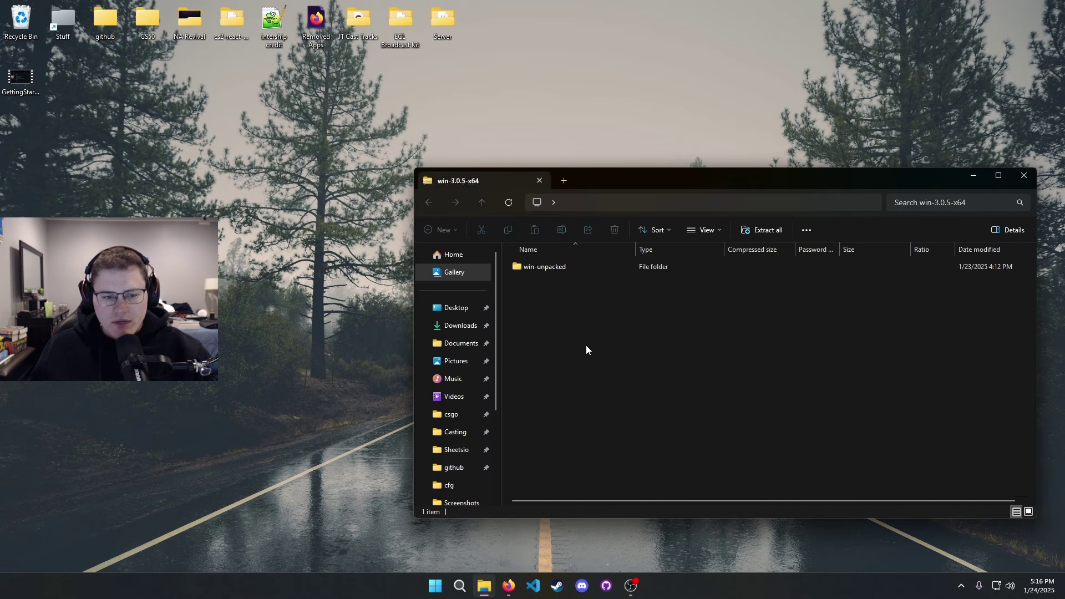
drag(545, 271, 659, 62)
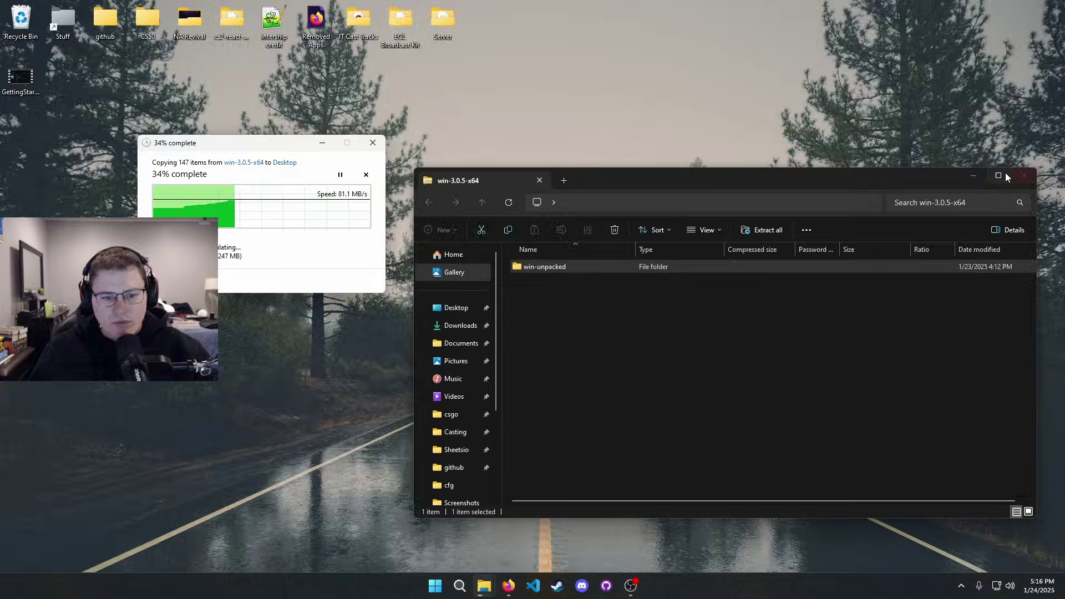
click(1024, 175)
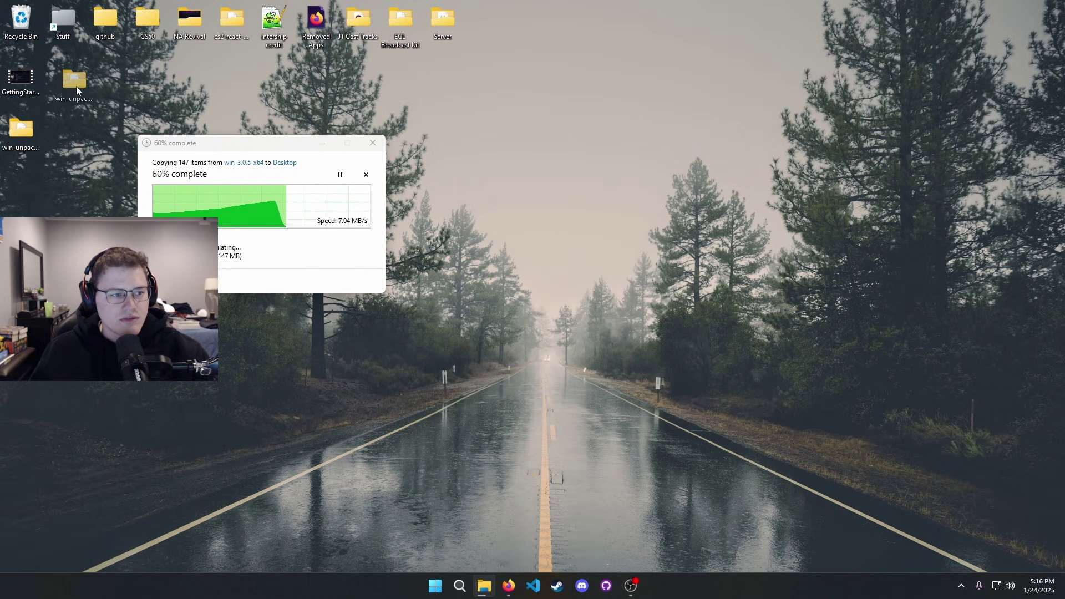
- Check the contents of the extracted win-unpacked folder on the desktop and close it
click(32, 145)
double_click(32, 146)
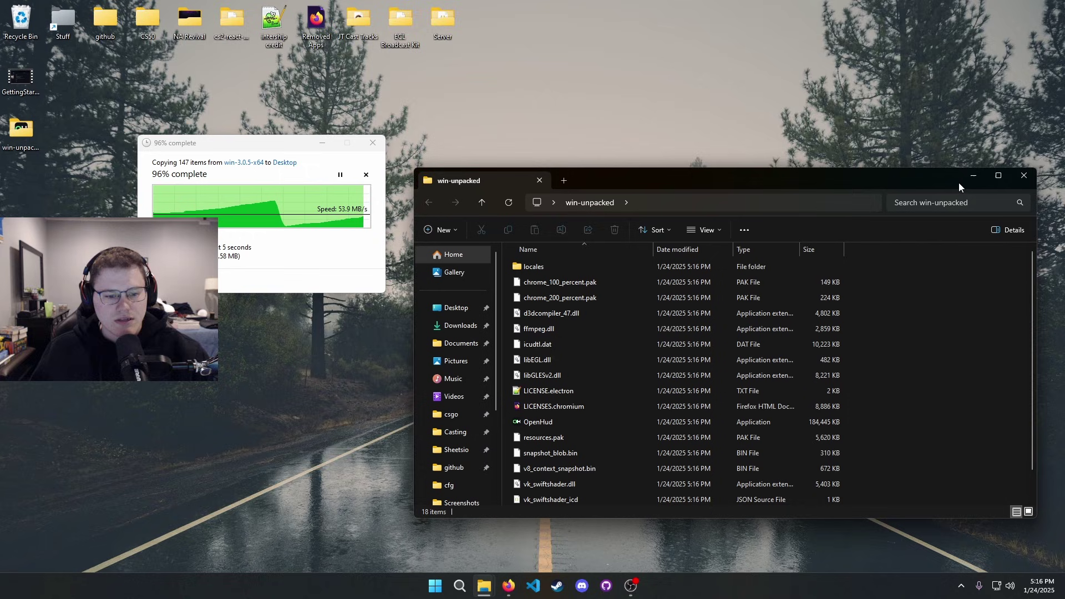
click(1025, 177)
- Switch back to Firefox and read the README instruction on copying gamestate_integration_openhud.cfg to the CS config folder
key(alt+Tab)
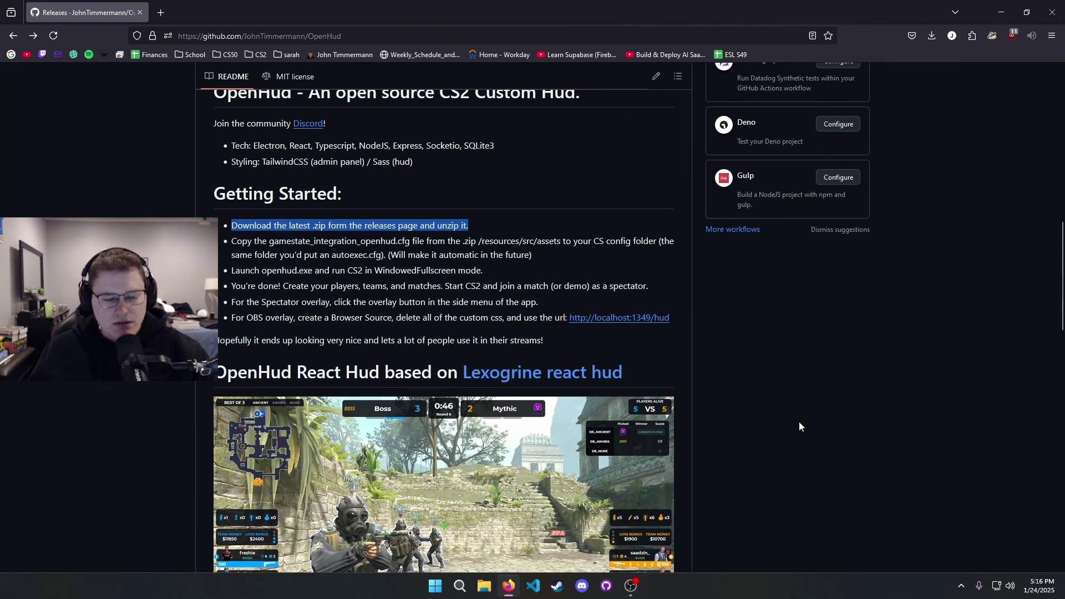
scroll(479, 268, up, 5)
scroll(448, 363, down, 4)
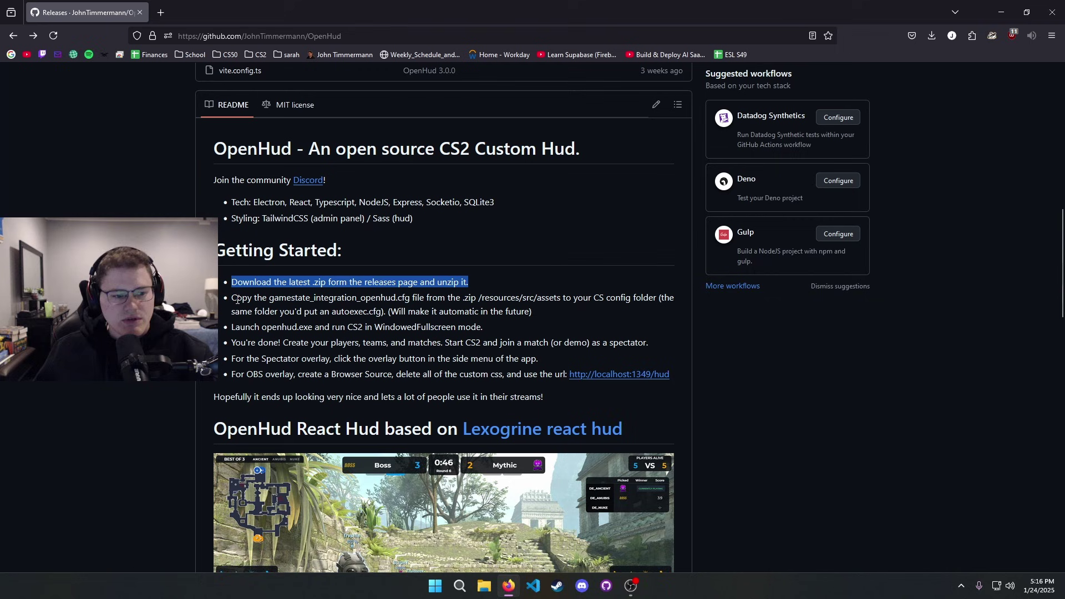
click(244, 308)
drag(235, 299, 434, 300)
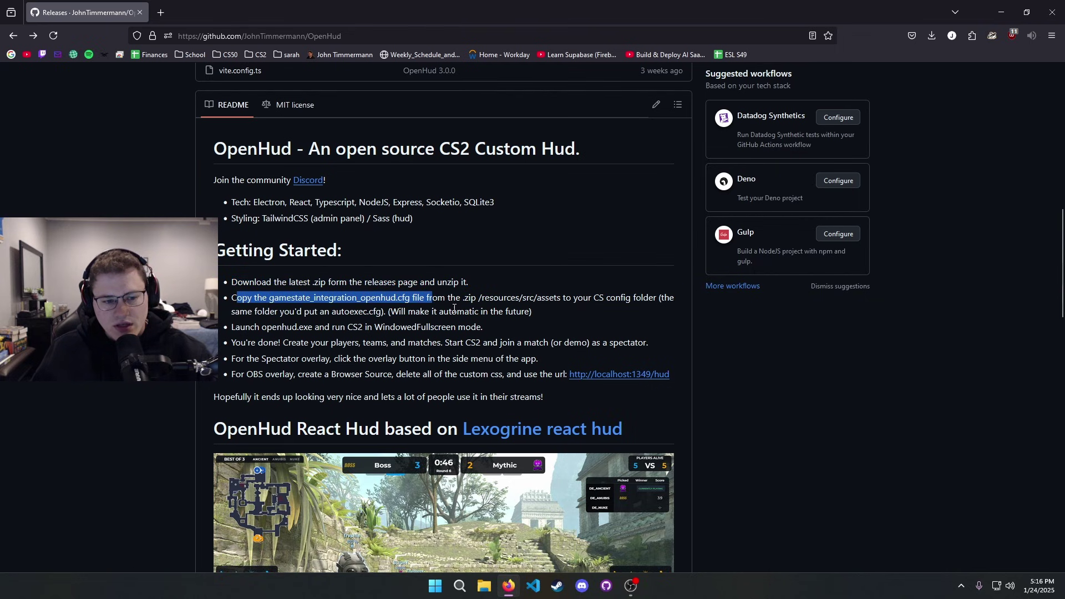
click(475, 298)
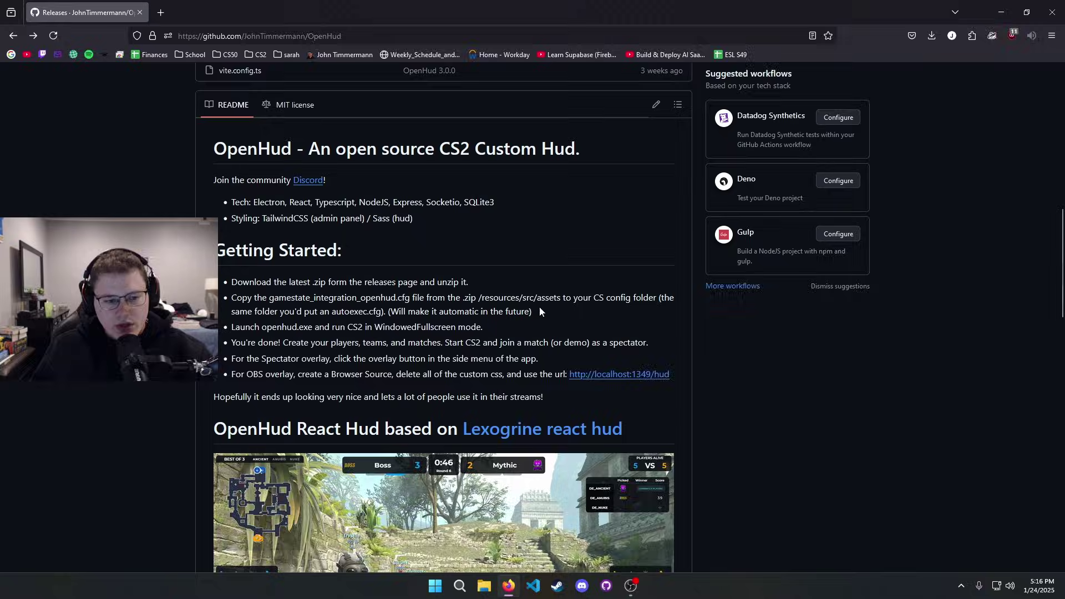
- Open the resources/src/assets folder inside the win-unpacked folder on the desktop
click(996, 9)
double_click(658, 28)
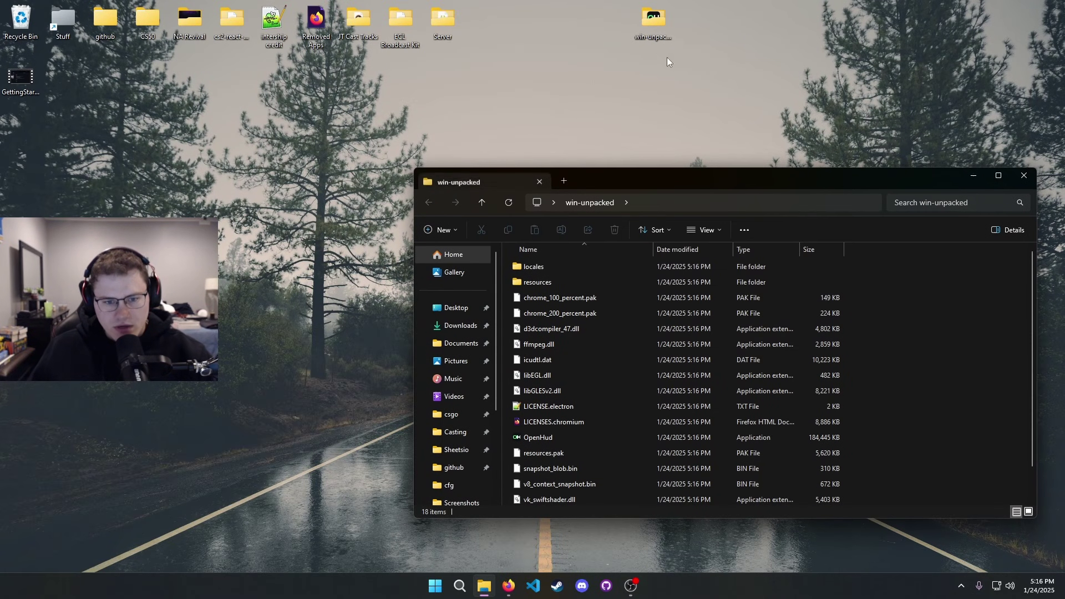
double_click(549, 281)
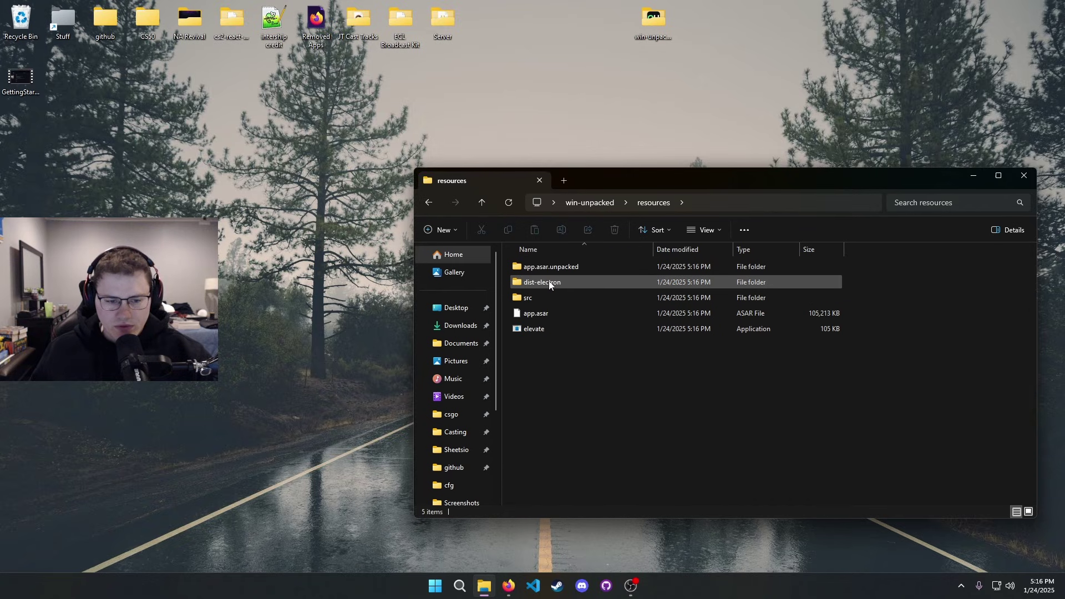
double_click(551, 298)
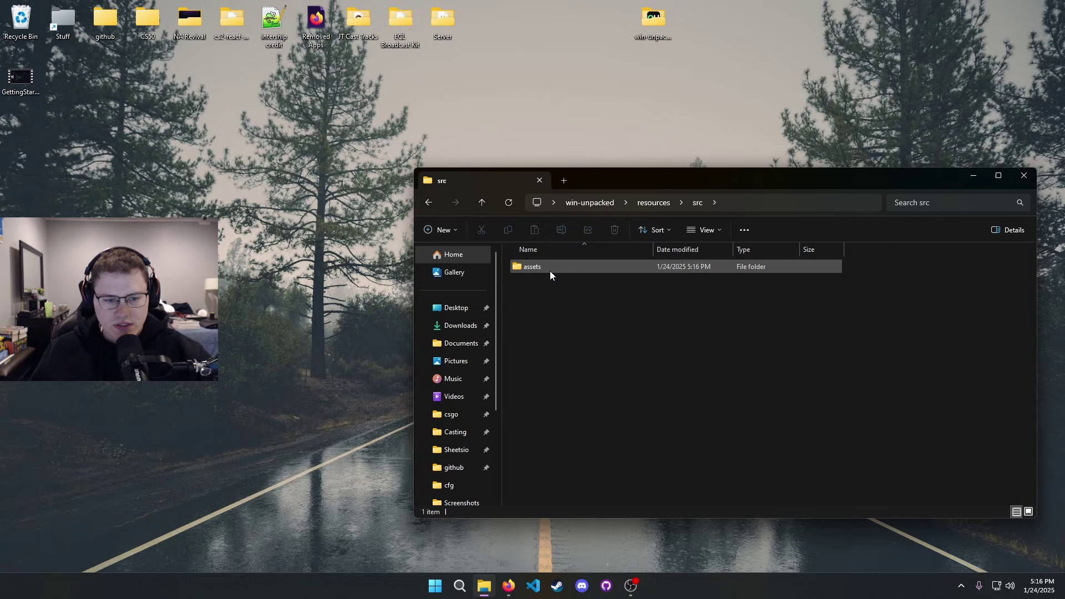
double_click(550, 271)
- Copy the gamestate_integration_openhud CFG file from the assets folder
click(565, 283)
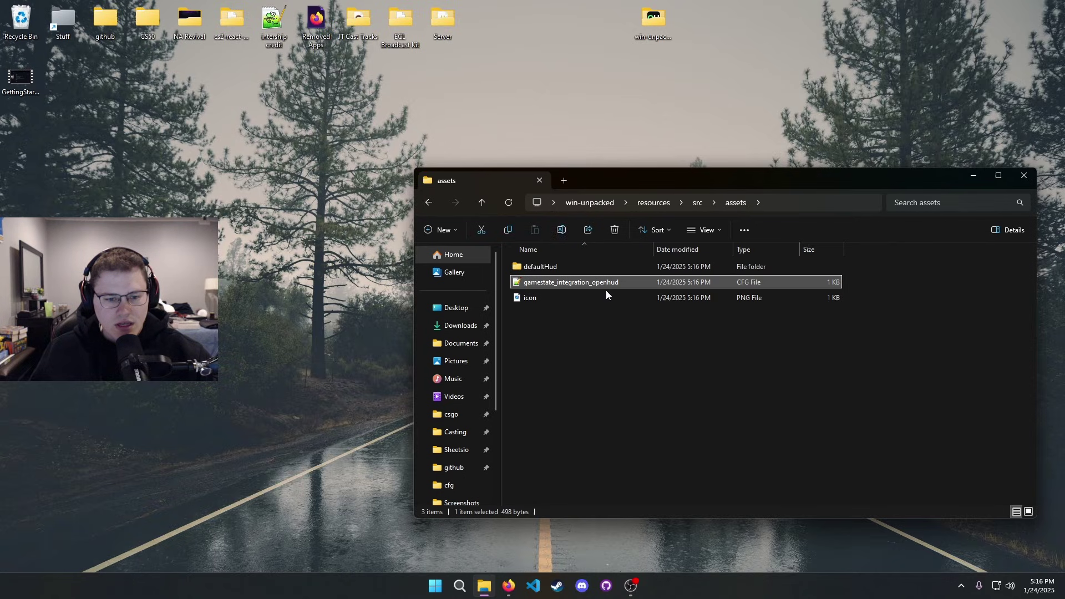
click(848, 411)
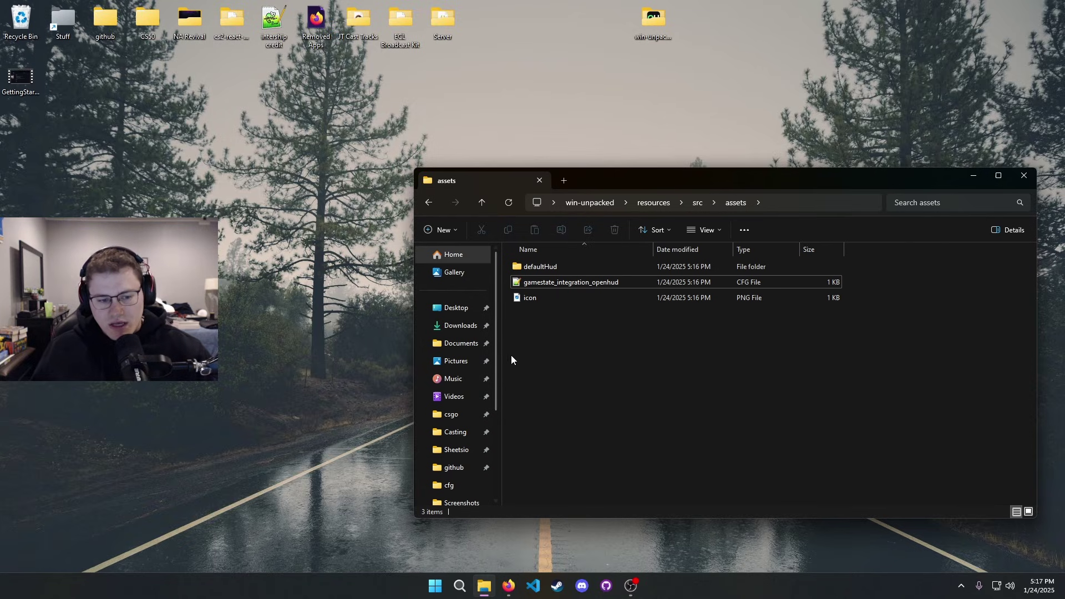
click(570, 282)
- Open the Steam folder inside Program Files (x86) on Local Disk (C:)
scroll(472, 421, down, 3)
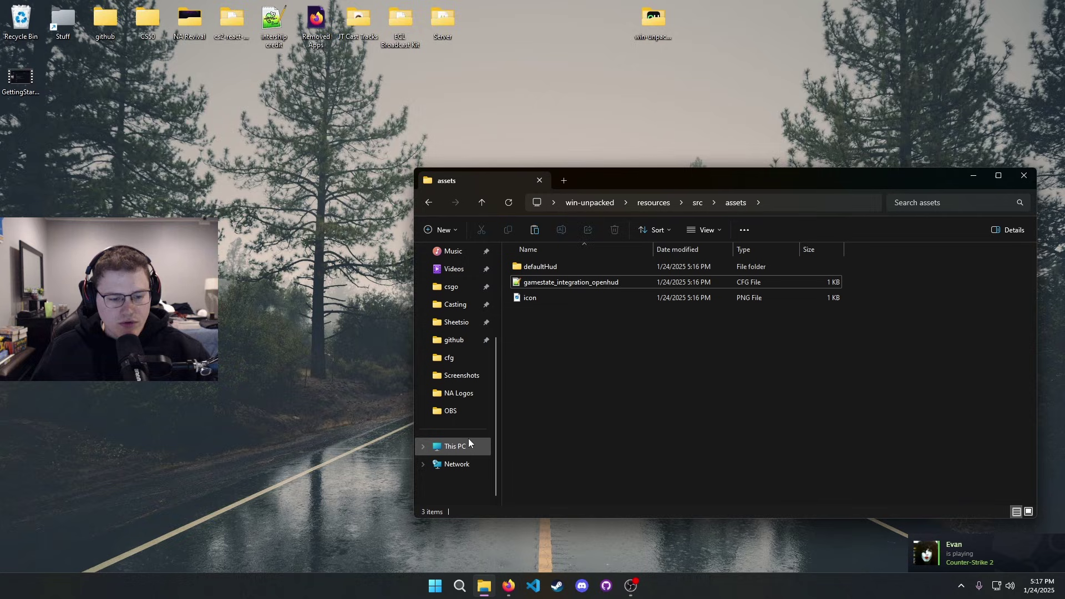
click(468, 441)
double_click(605, 287)
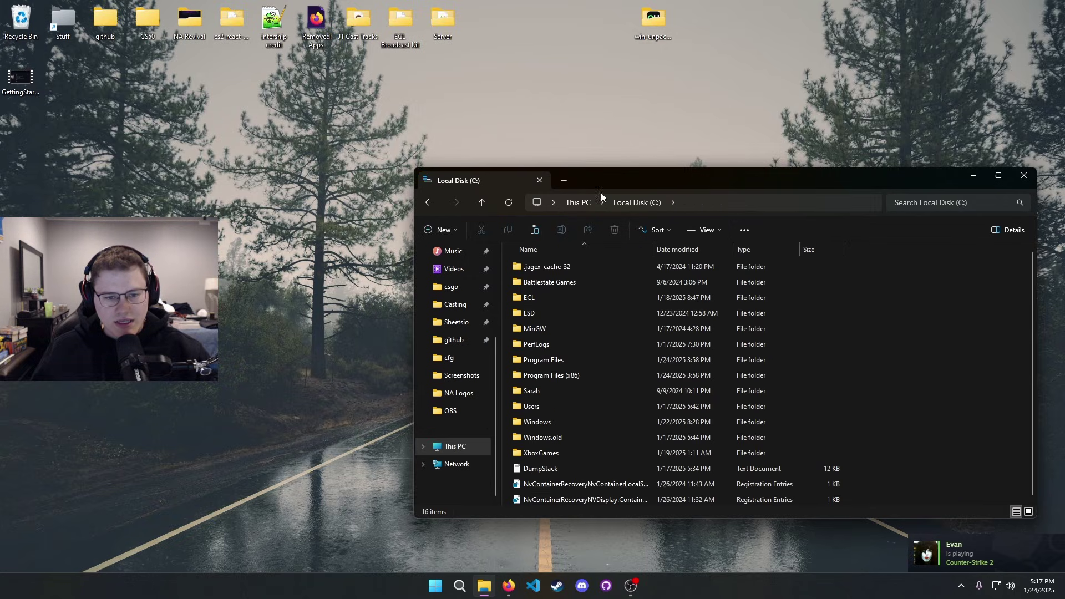
drag(601, 190, 482, 151)
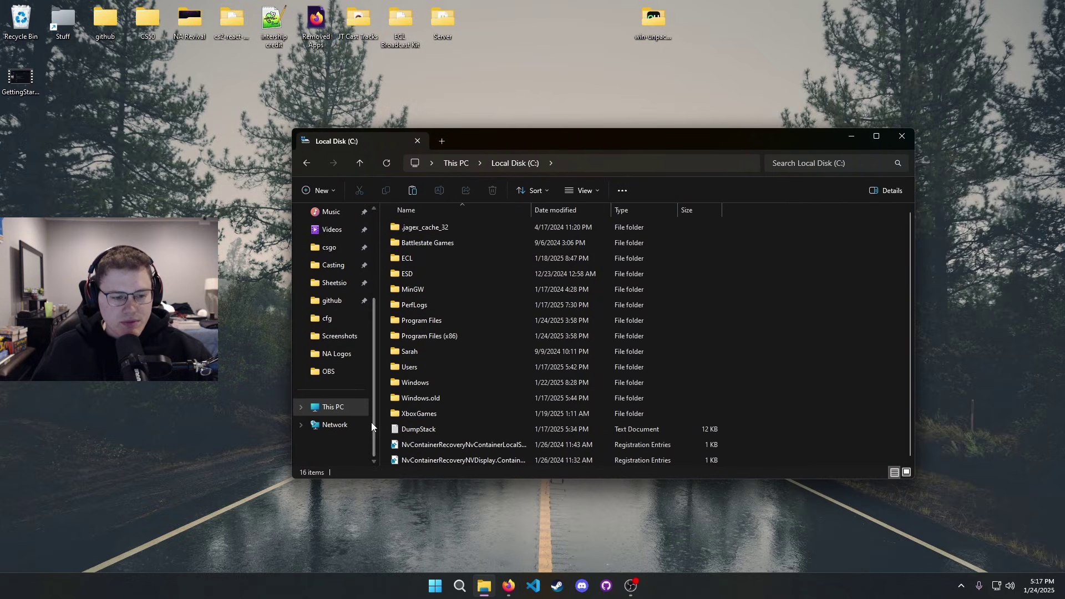
click(349, 411)
double_click(439, 238)
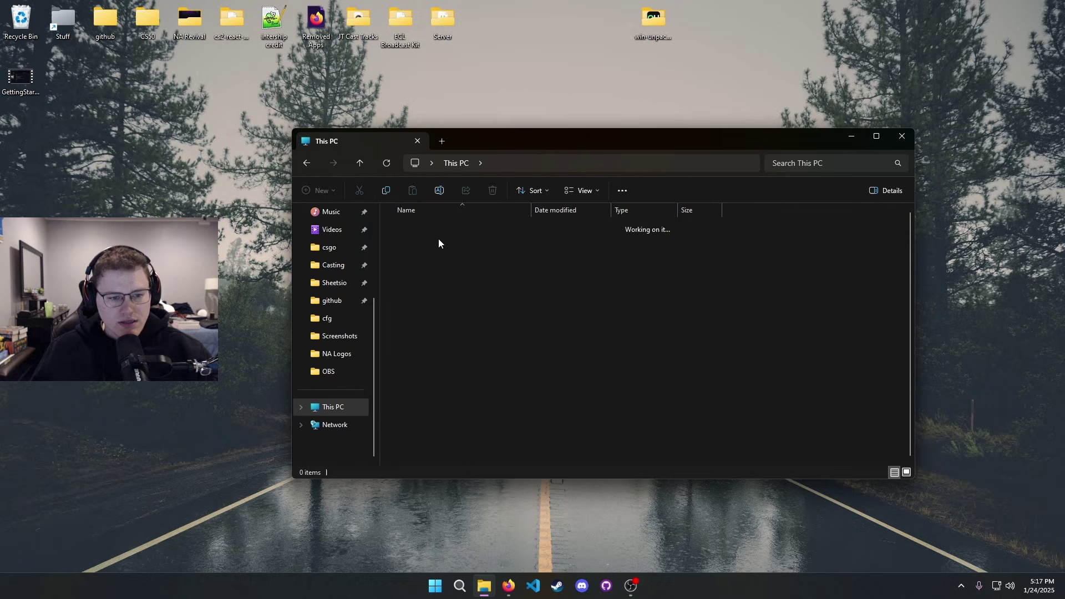
double_click(450, 336)
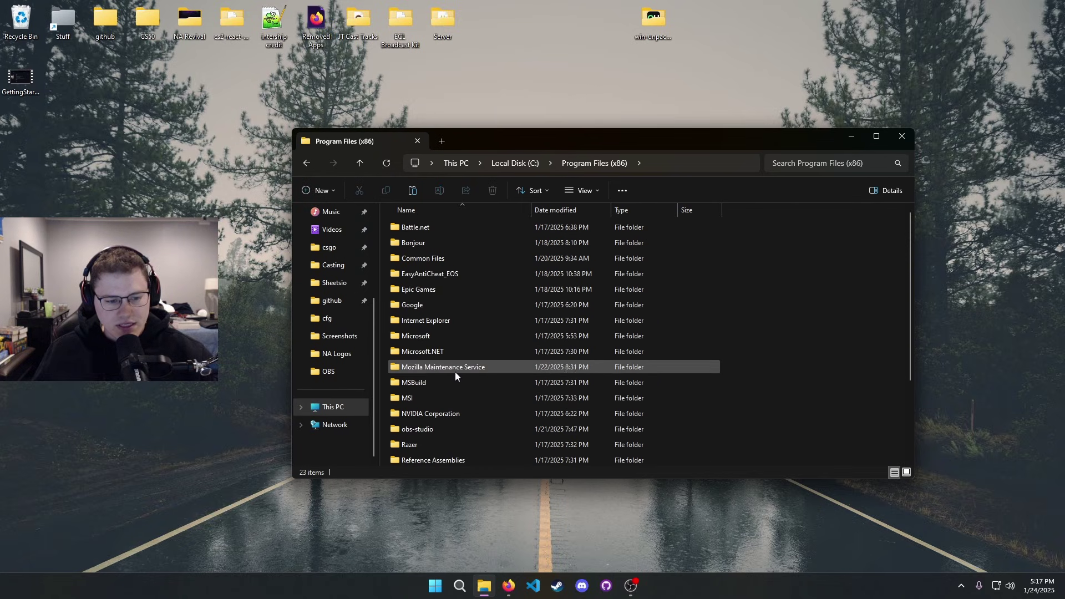
scroll(444, 411, down, 1)
double_click(420, 442)
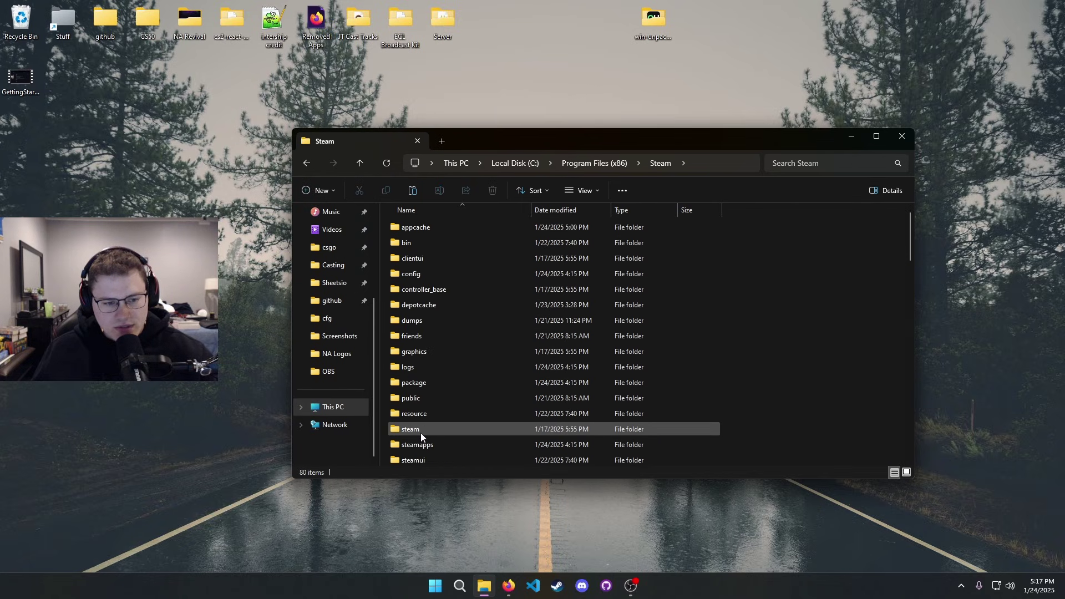
- Open the Counter-Strike config folder at steamapps/common/Counter-Strike Global Offensive/game/csgo/cfg
double_click(434, 367)
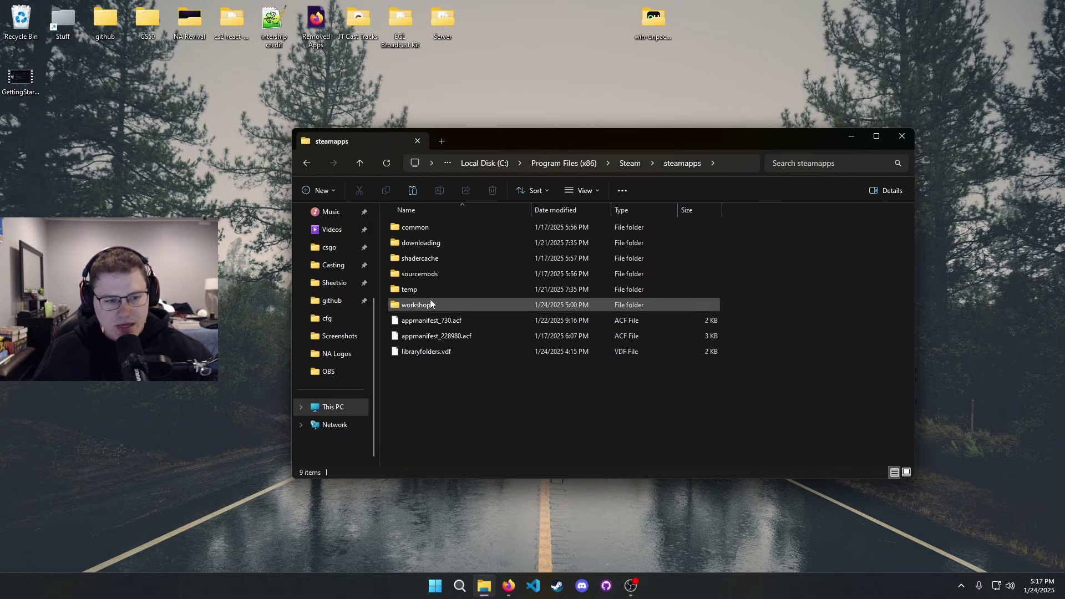
double_click(426, 227)
double_click(432, 231)
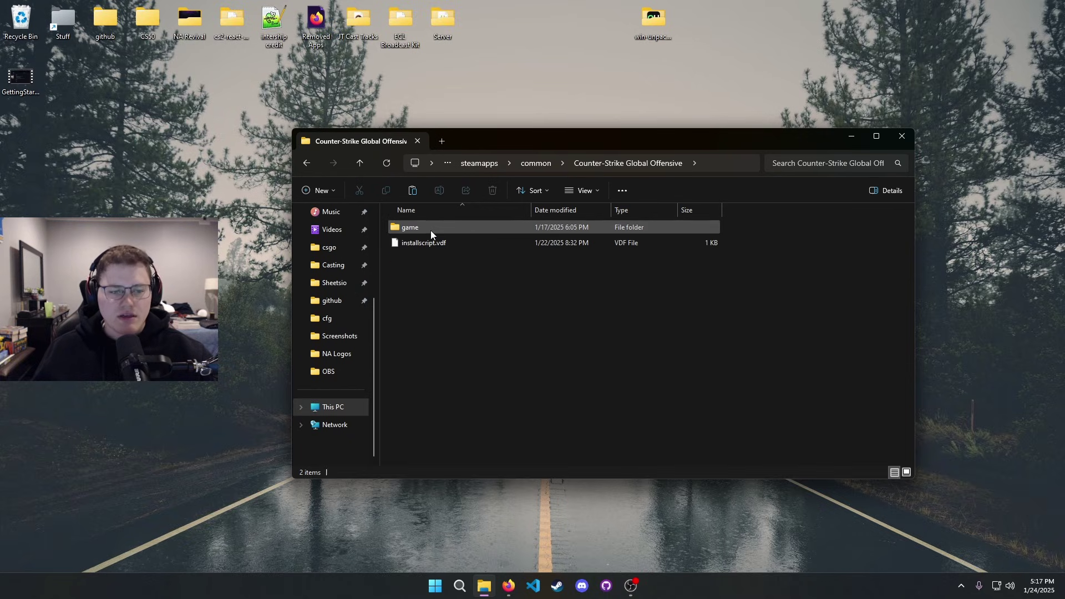
double_click(431, 229)
double_click(421, 260)
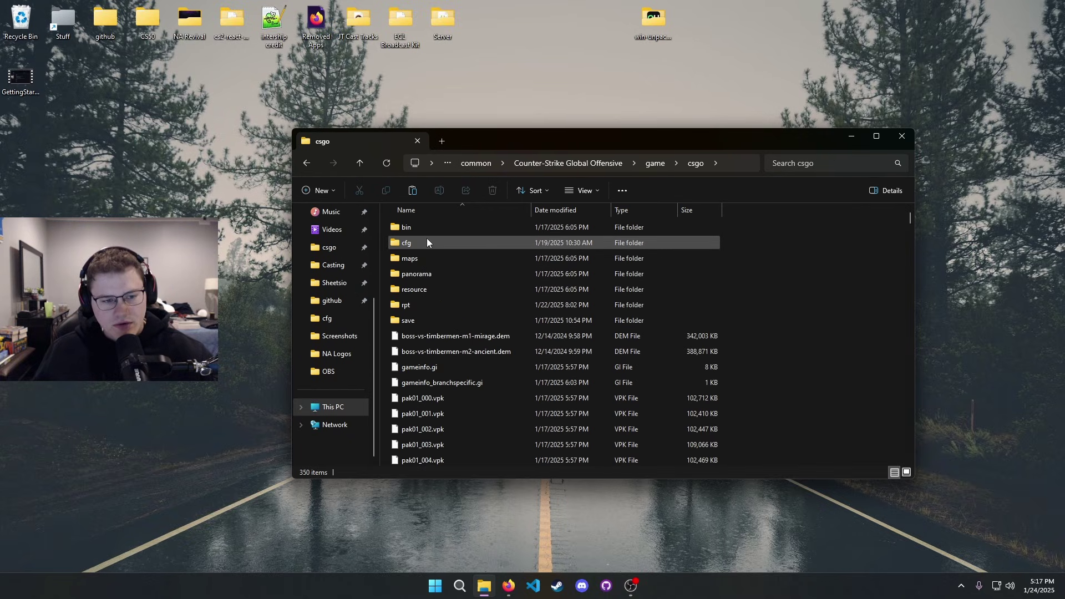
double_click(427, 242)
- Reopen resources/src/assets in the desktop's win-unpacked folder and select the gamestate_integration_openhud CFG file
double_click(653, 24)
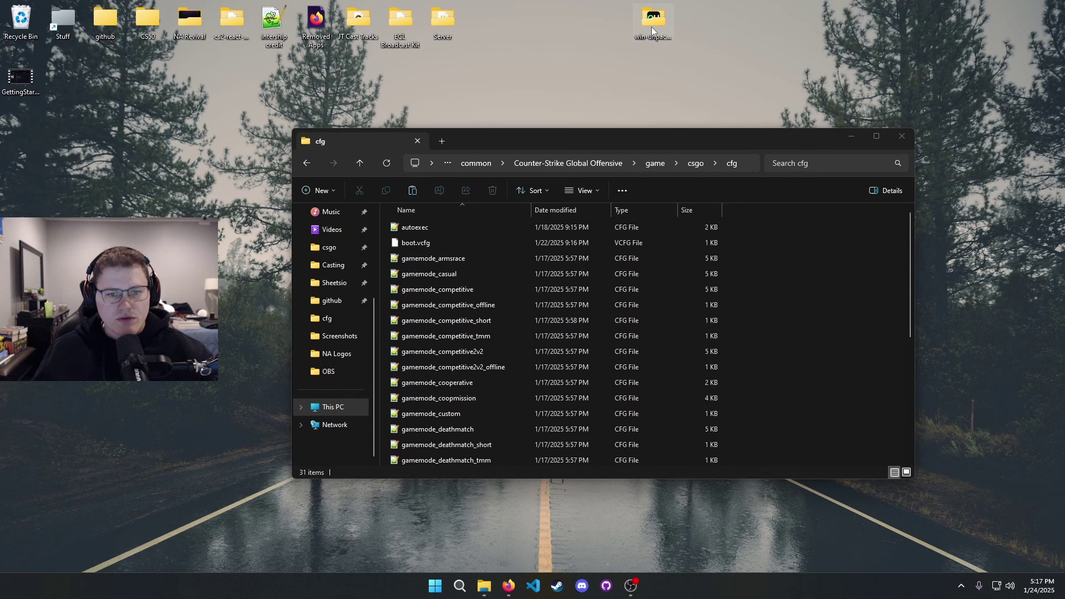
double_click(431, 258)
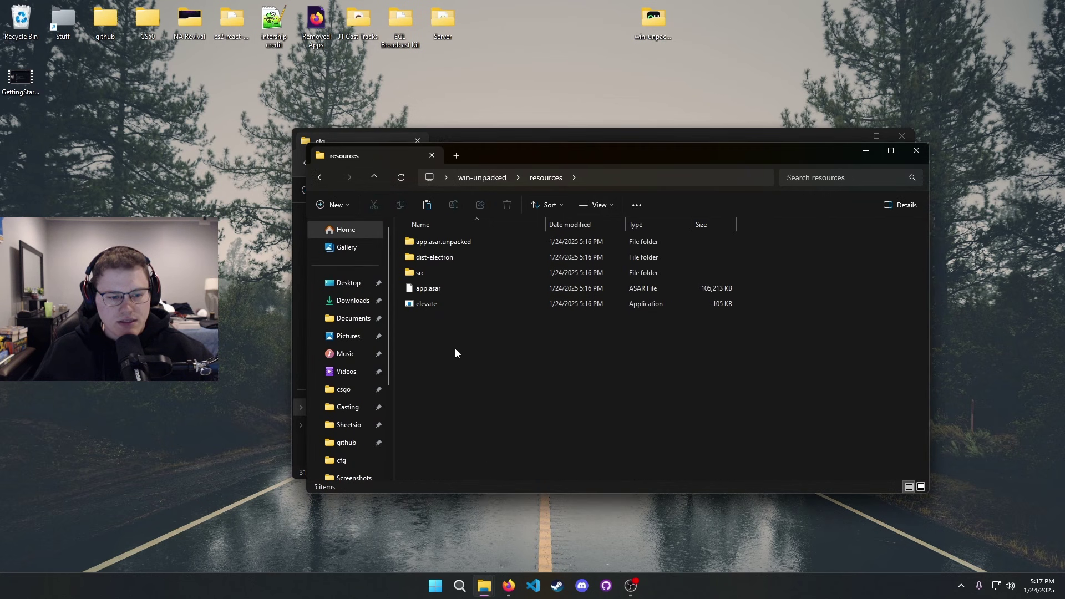
double_click(436, 274)
double_click(447, 246)
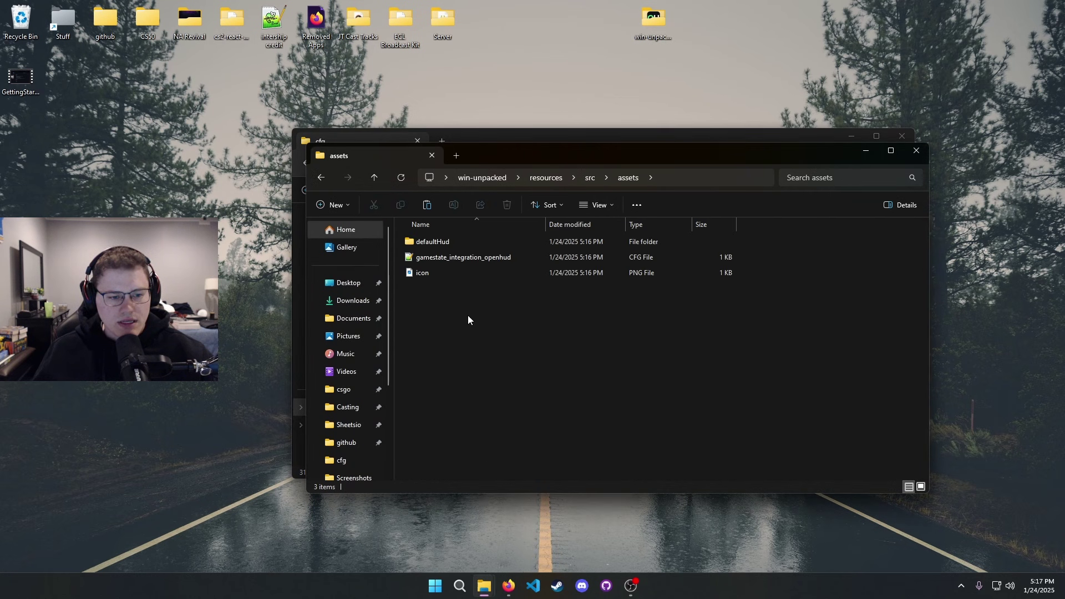
click(466, 257)
- Place the assets and cfg windows apart, locate gamestate_integration_openhud in the cfg folder, and close both windows
drag(502, 158, 737, 315)
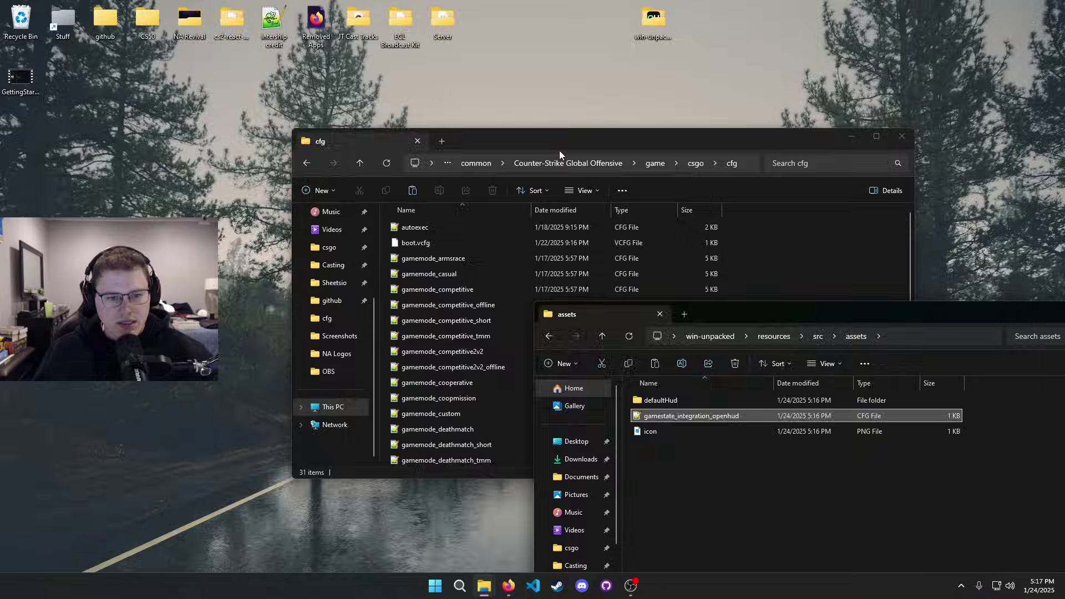
drag(561, 151, 370, 121)
scroll(388, 278, down, 2)
scroll(304, 366, down, 3)
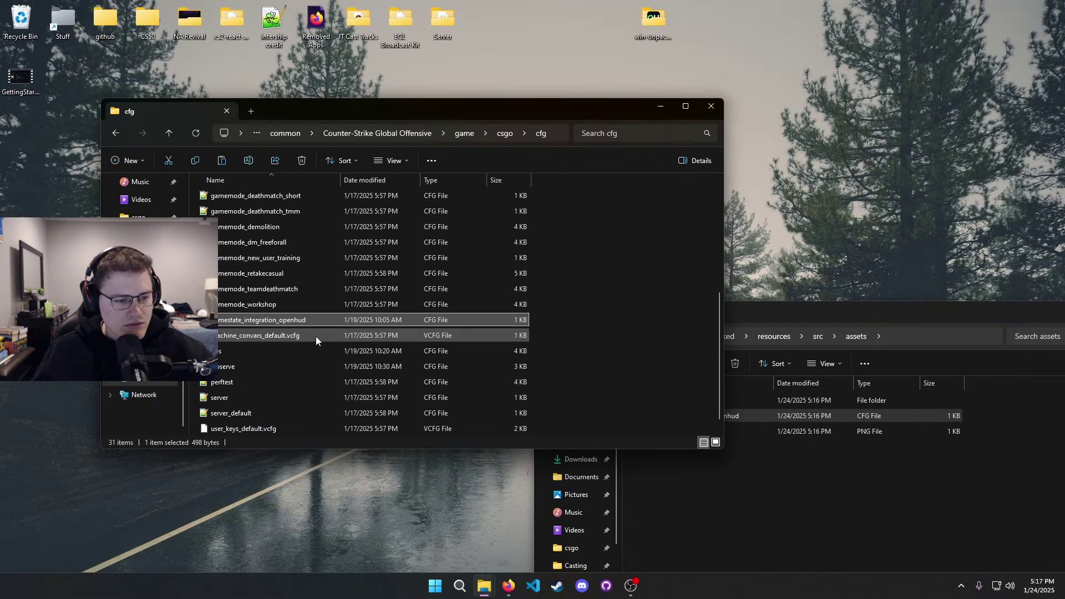
drag(900, 321, 521, 257)
click(766, 245)
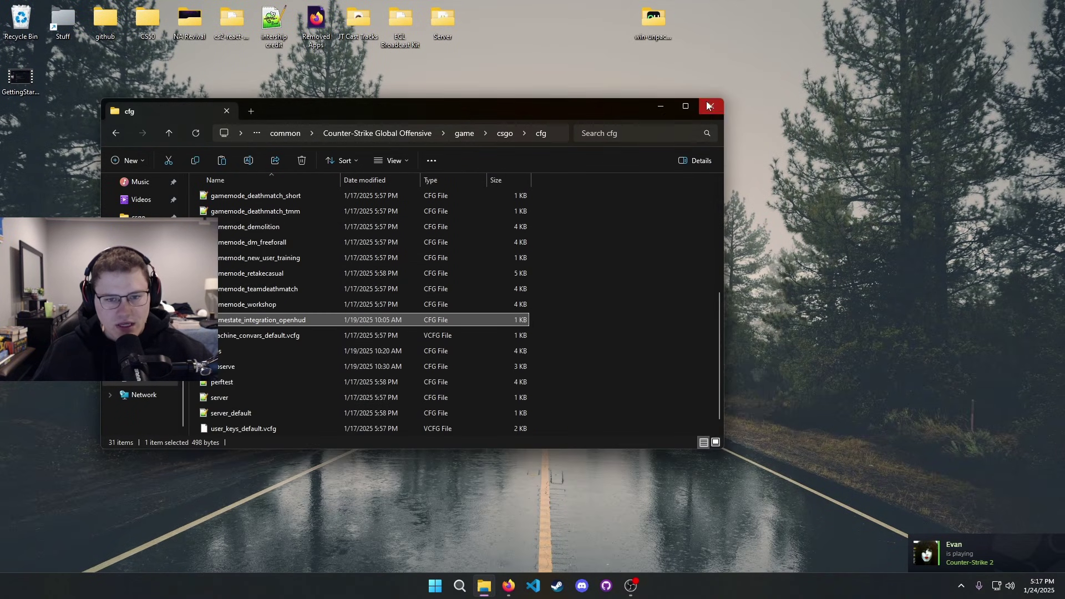
click(712, 106)
- Switch to Firefox, read the README instruction on launching openhud.exe and running CS2 in WindowedFullscreen mode, and minimize the browser
click(508, 594)
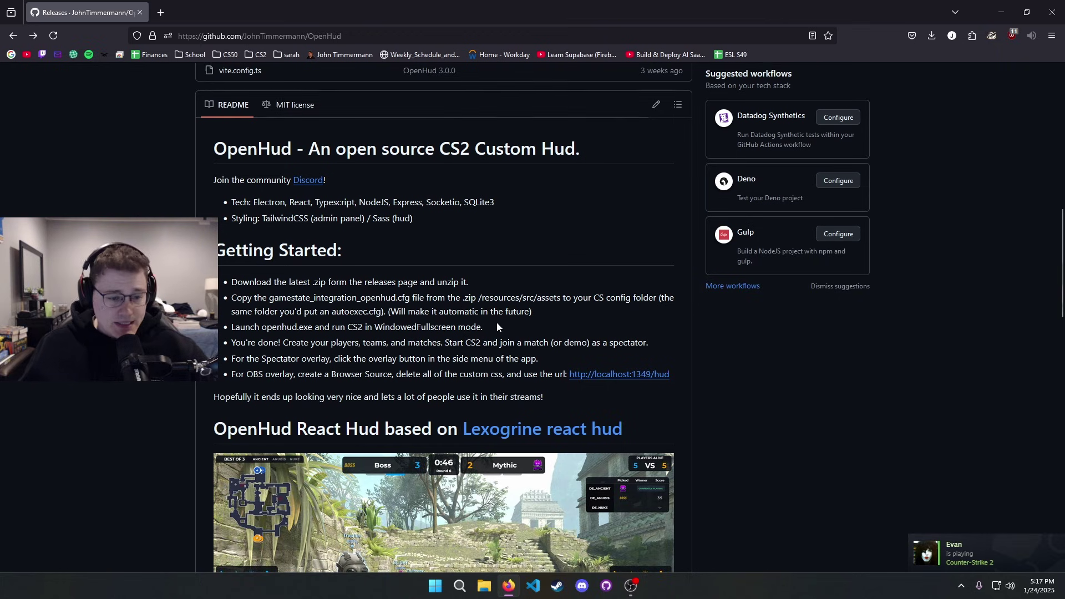
drag(494, 326, 240, 324)
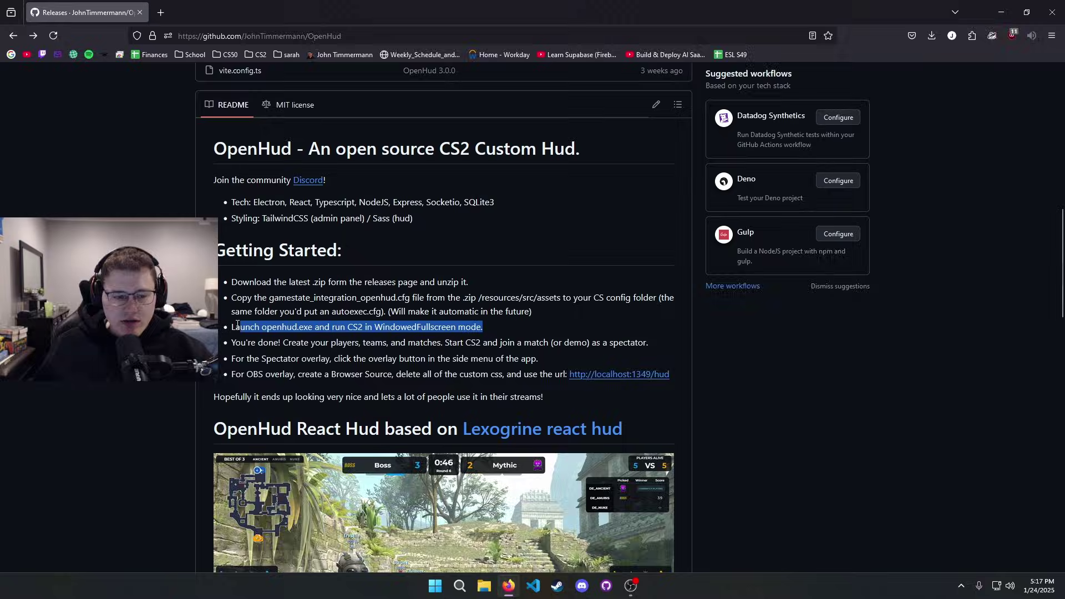
click(1002, 13)
- Launch OpenHud from the desktop's win-unpacked folder, running it despite the SmartScreen block and allowing it network access
double_click(655, 21)
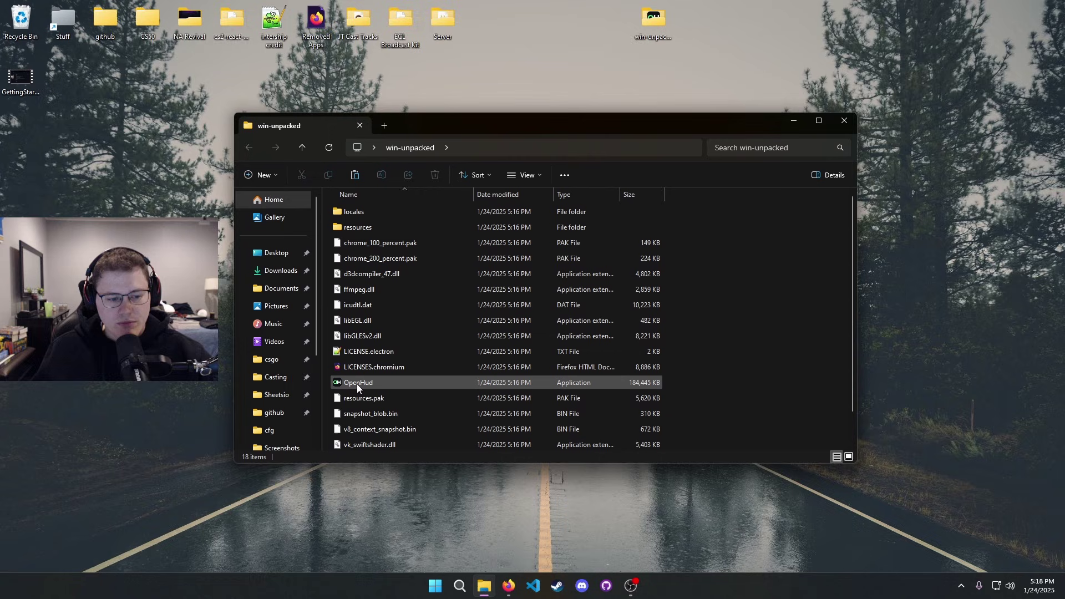
double_click(358, 384)
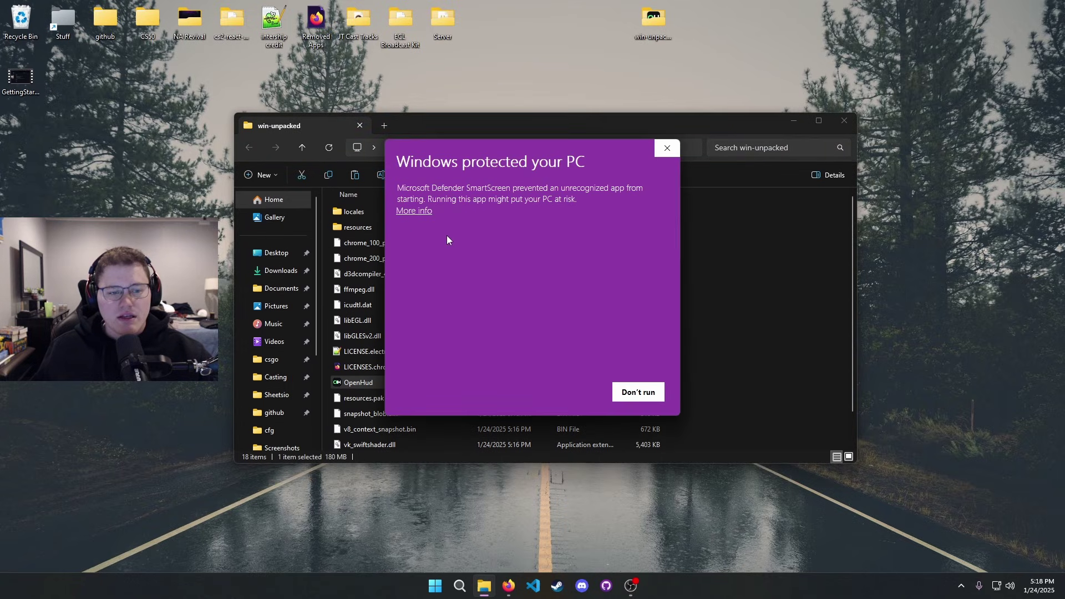
click(424, 215)
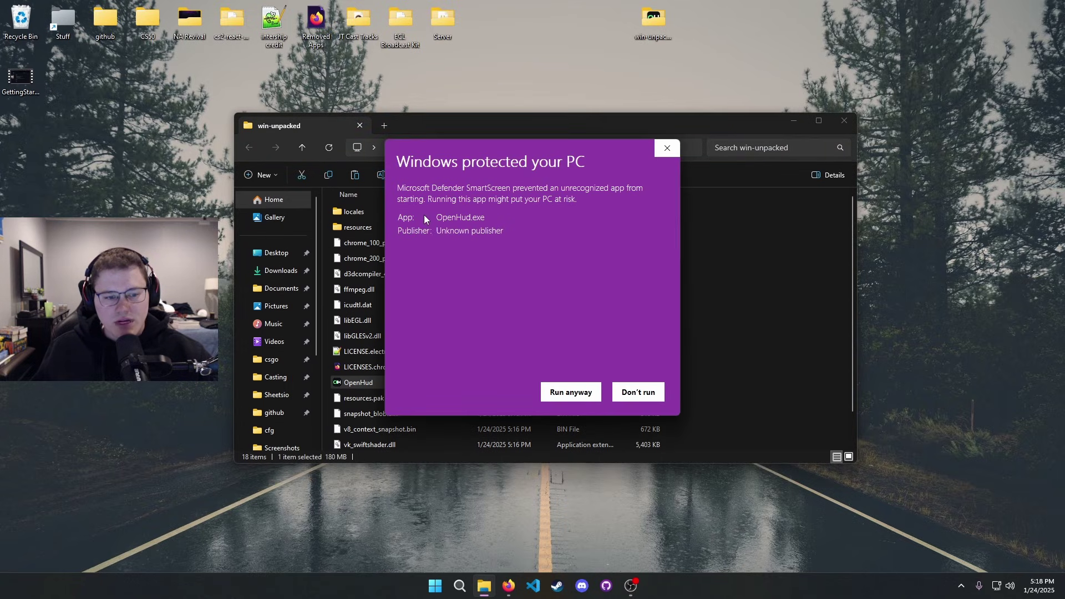
click(569, 393)
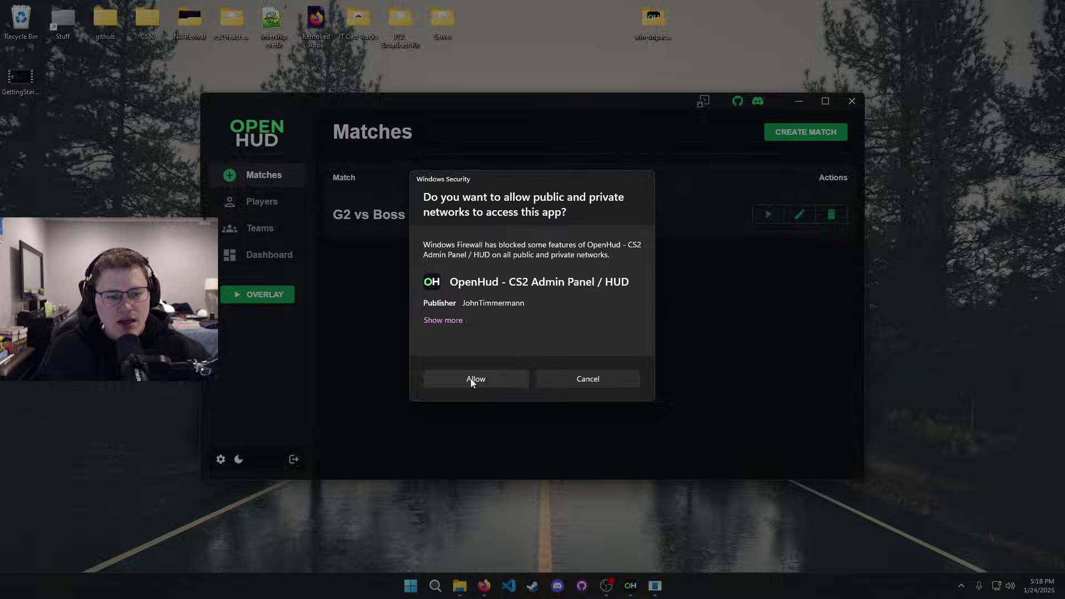
click(473, 379)
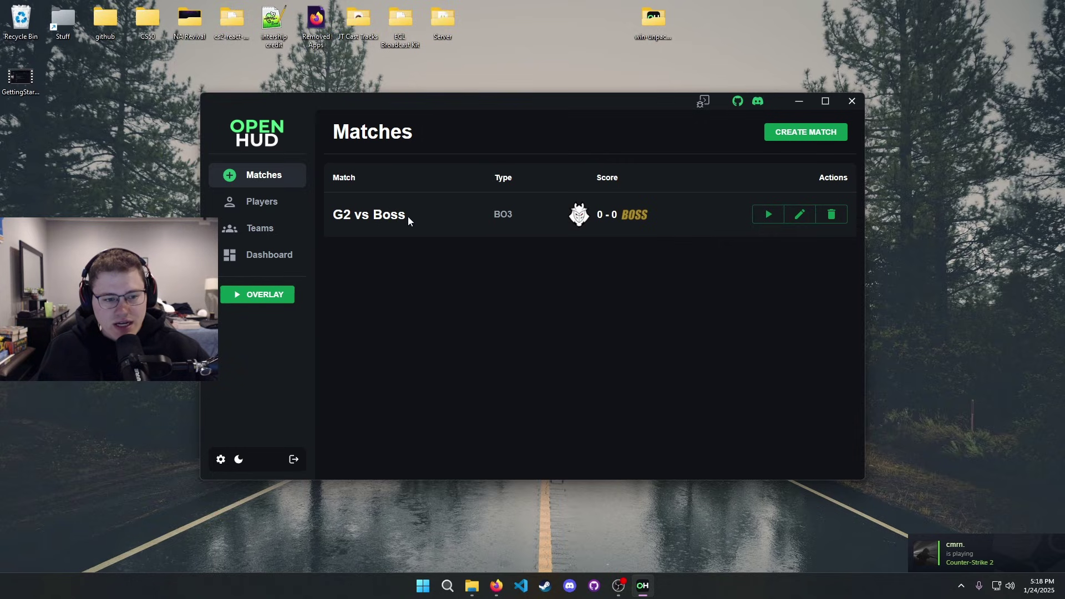
- Look through the Players, Teams and Matches pages, ending on the Players page
drag(407, 220, 256, 203)
click(257, 203)
click(276, 229)
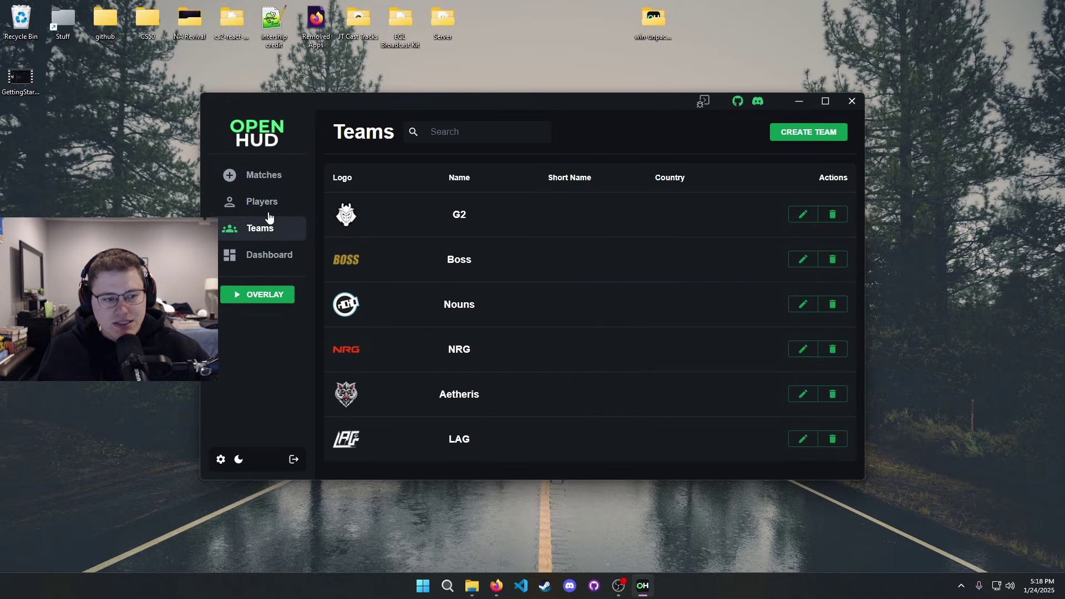
click(270, 204)
click(272, 176)
click(280, 204)
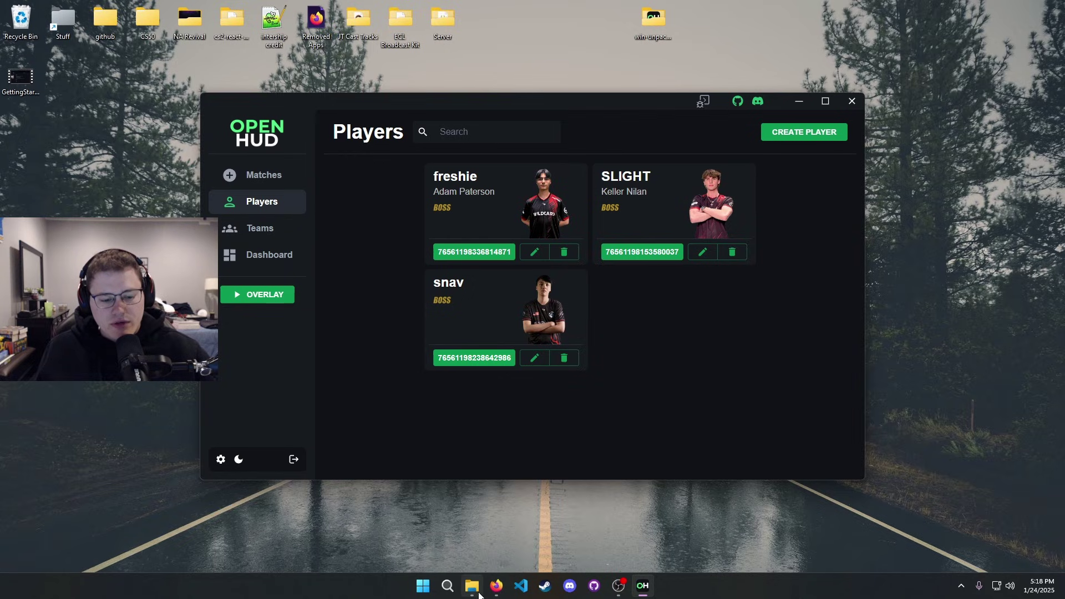
mouse_move(478, 594)
click(473, 526)
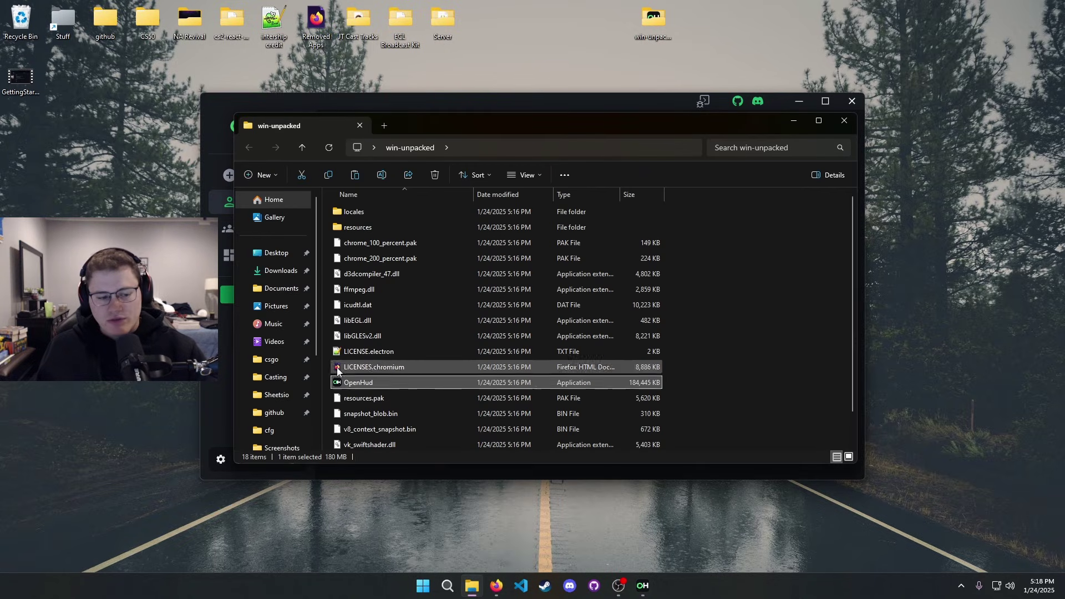
scroll(257, 404, down, 3)
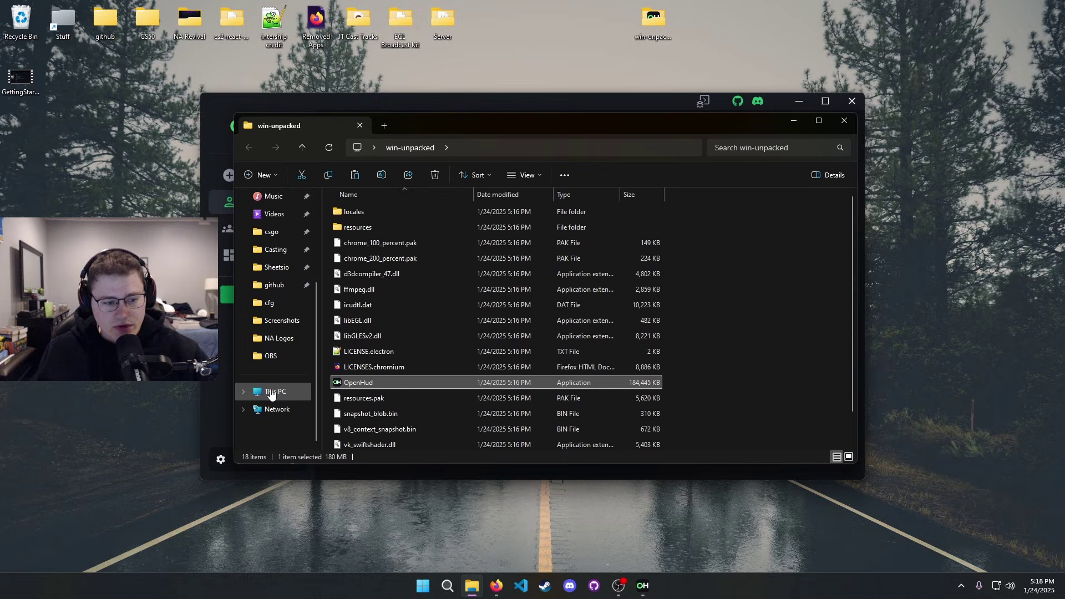
click(845, 124)
- Use Run to open the AppData/Roaming folder, locate the database file in its openhud folder, and close the window
key(super)
text(run)
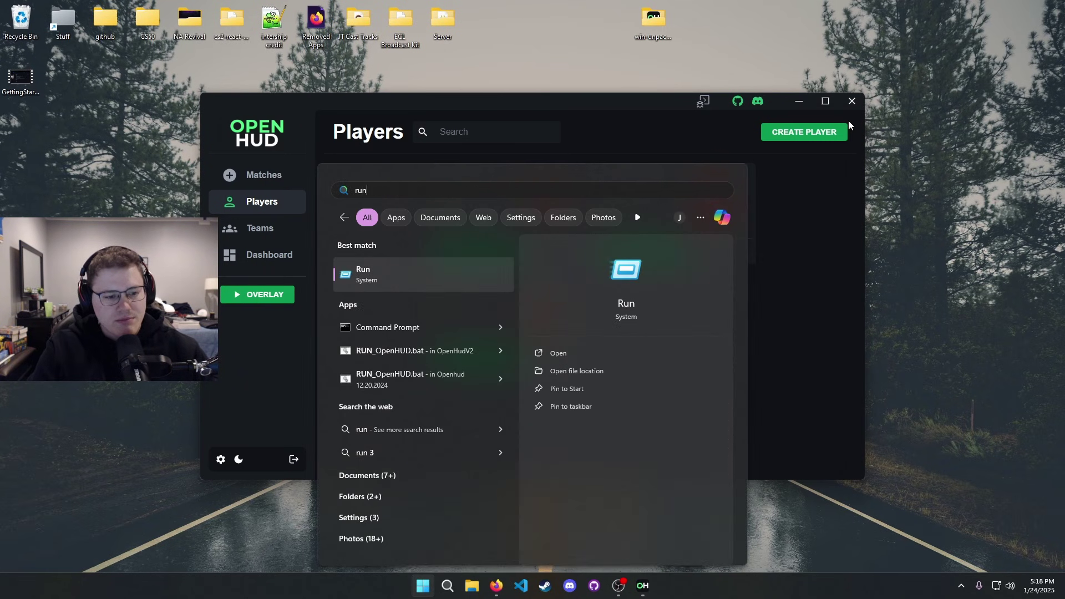
key(Return)
key(Return)
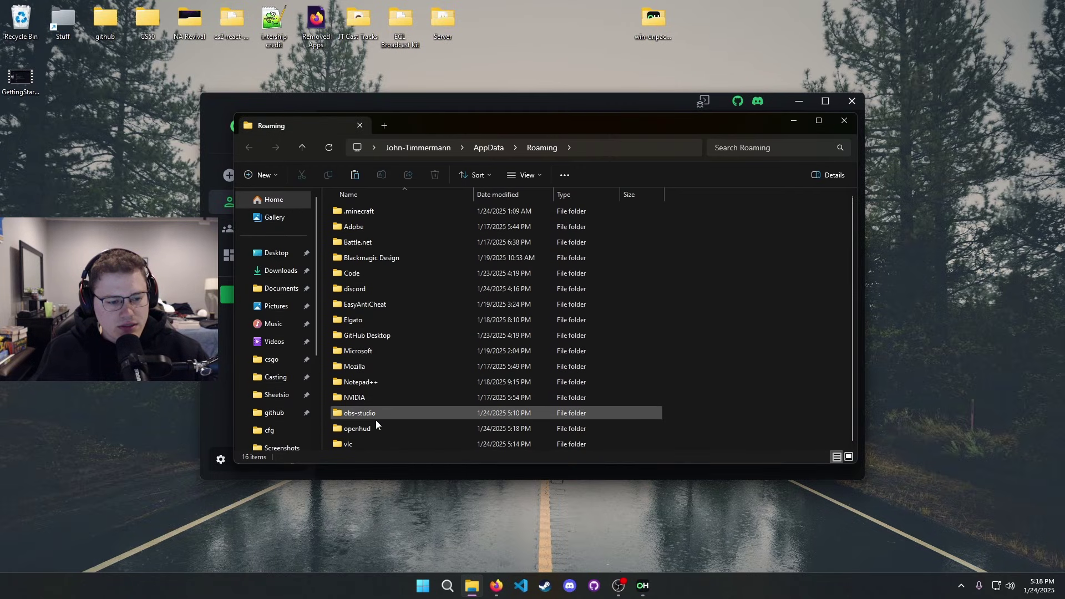
double_click(357, 429)
click(381, 385)
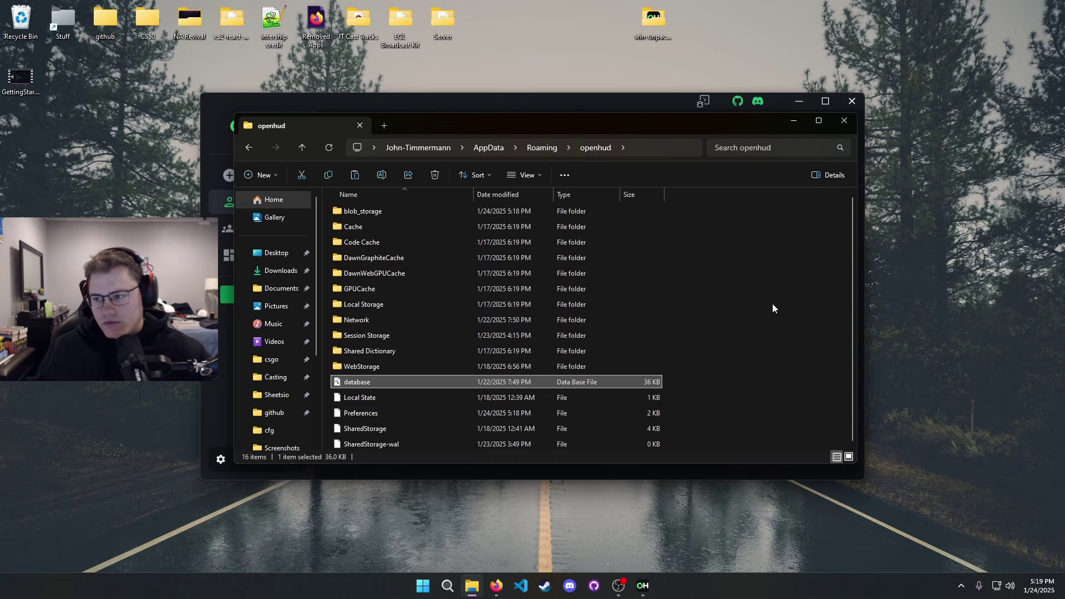
click(843, 122)
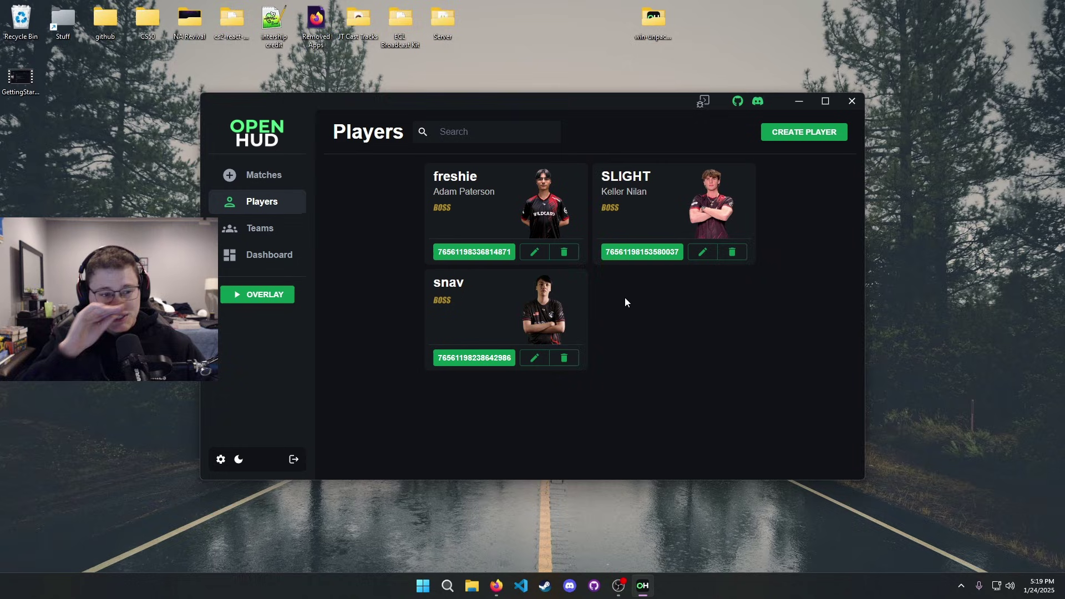
- Examine the Create Team form's name, short name, country and logo URL fields, and close it without submitting
click(273, 178)
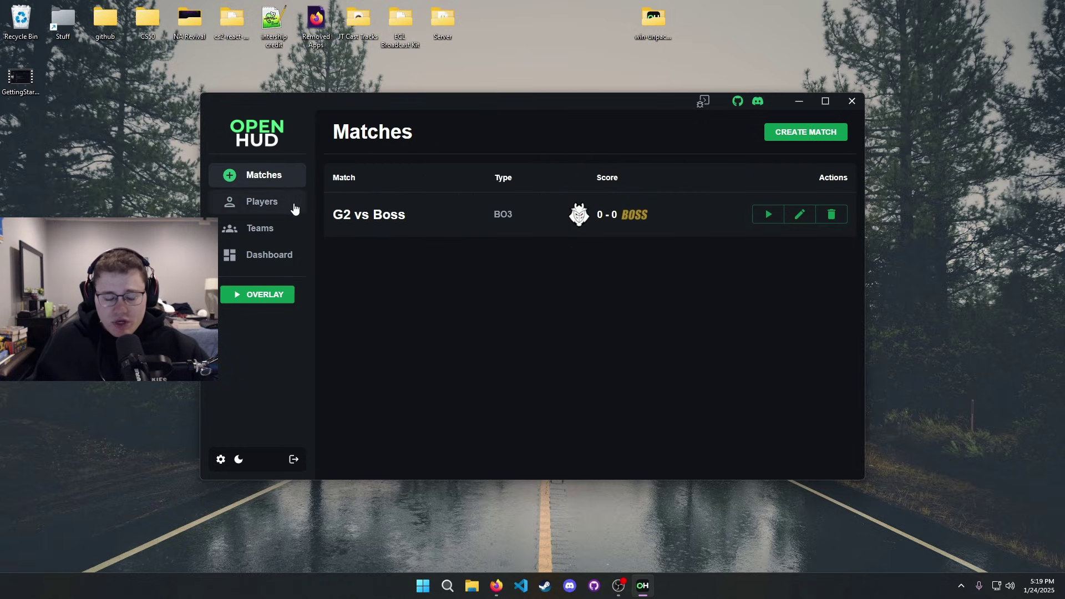
click(277, 228)
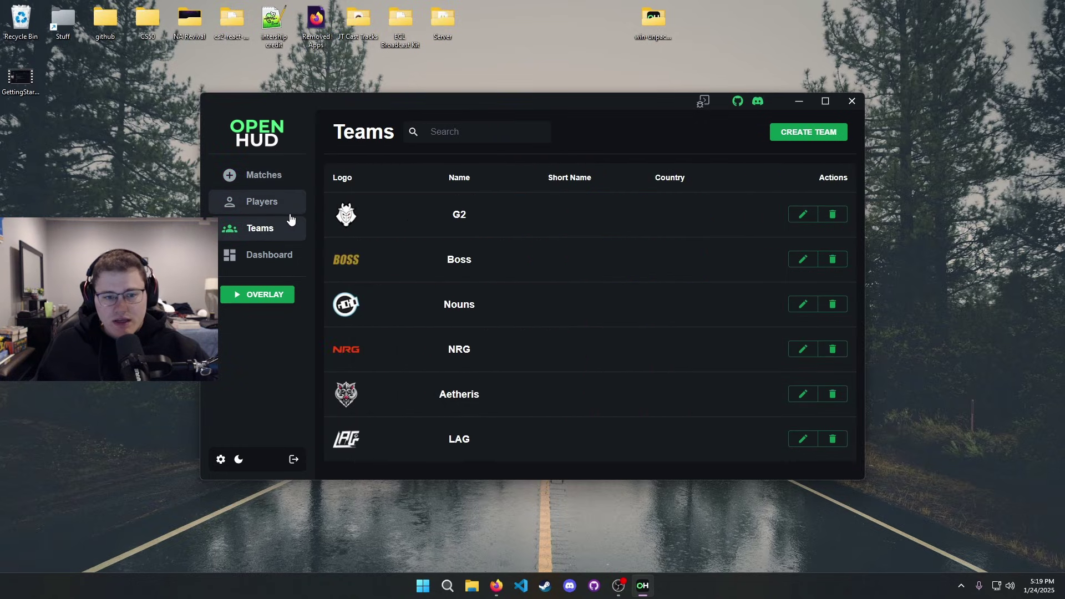
click(822, 133)
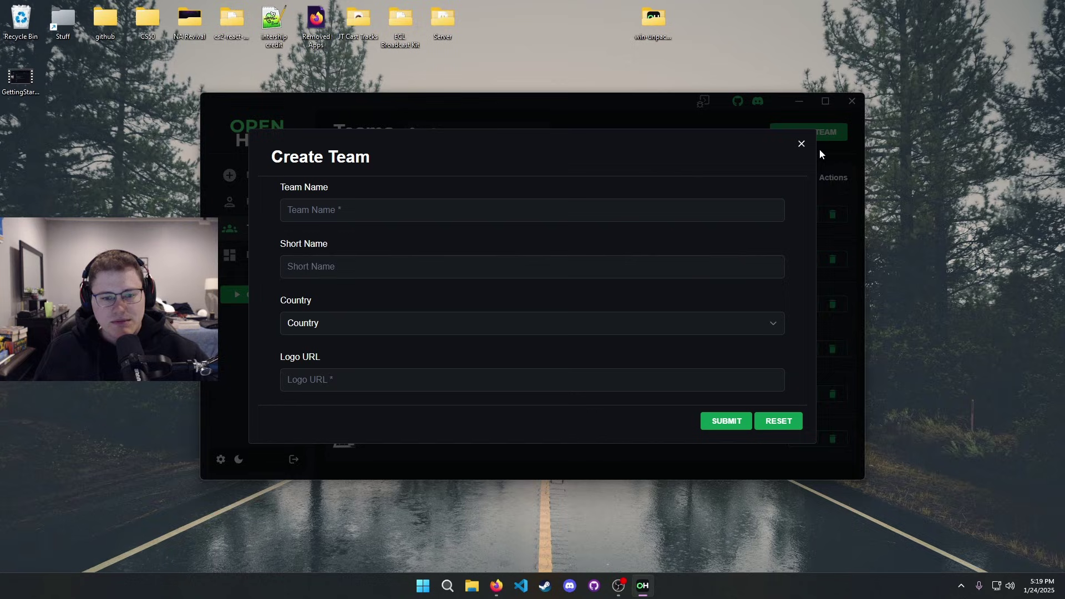
click(352, 210)
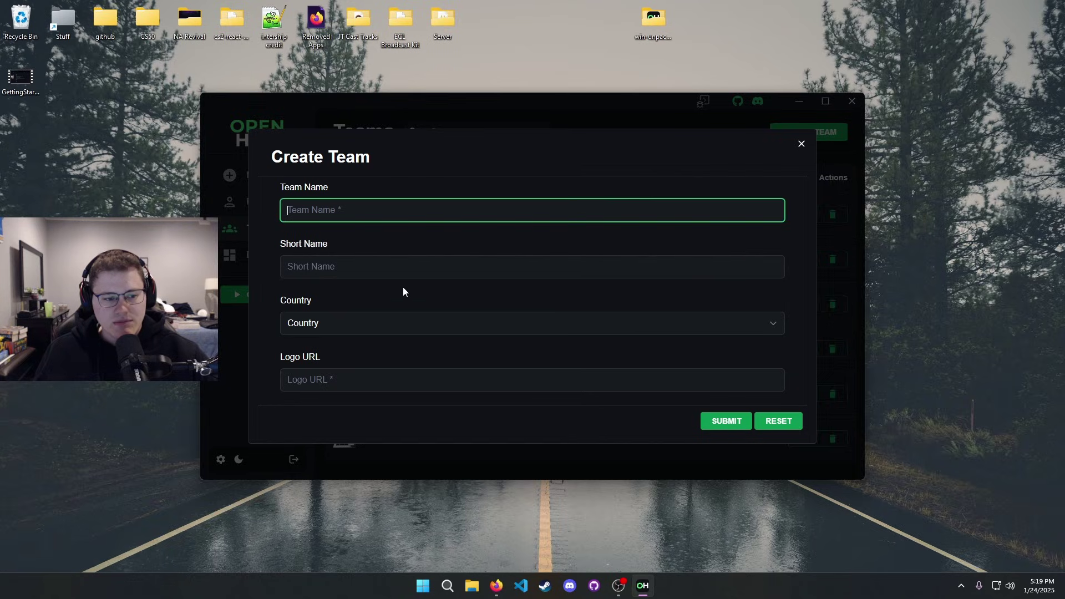
click(346, 276)
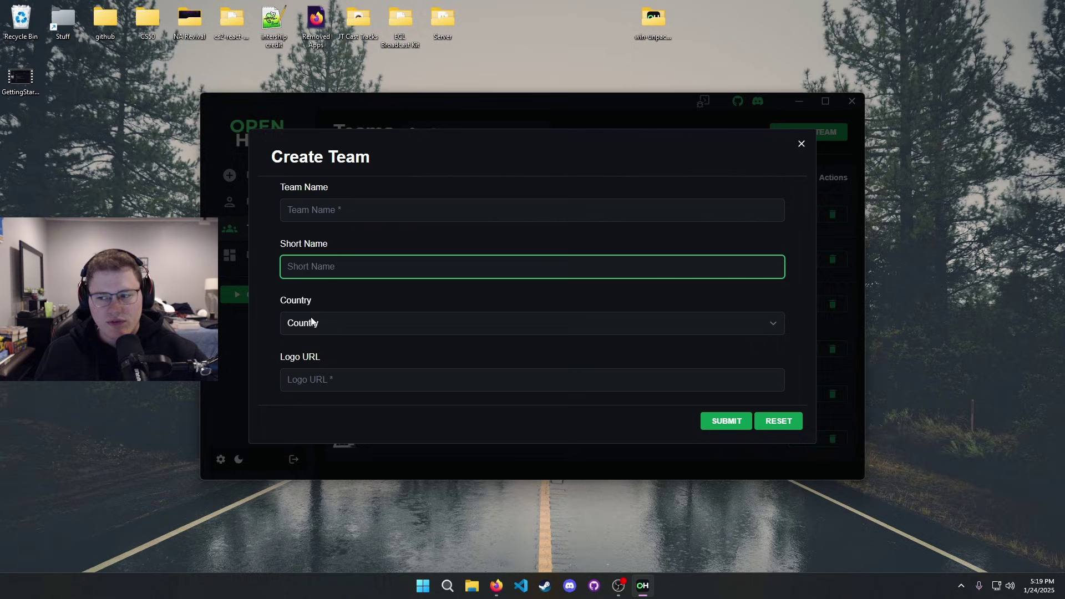
click(325, 322)
click(325, 322)
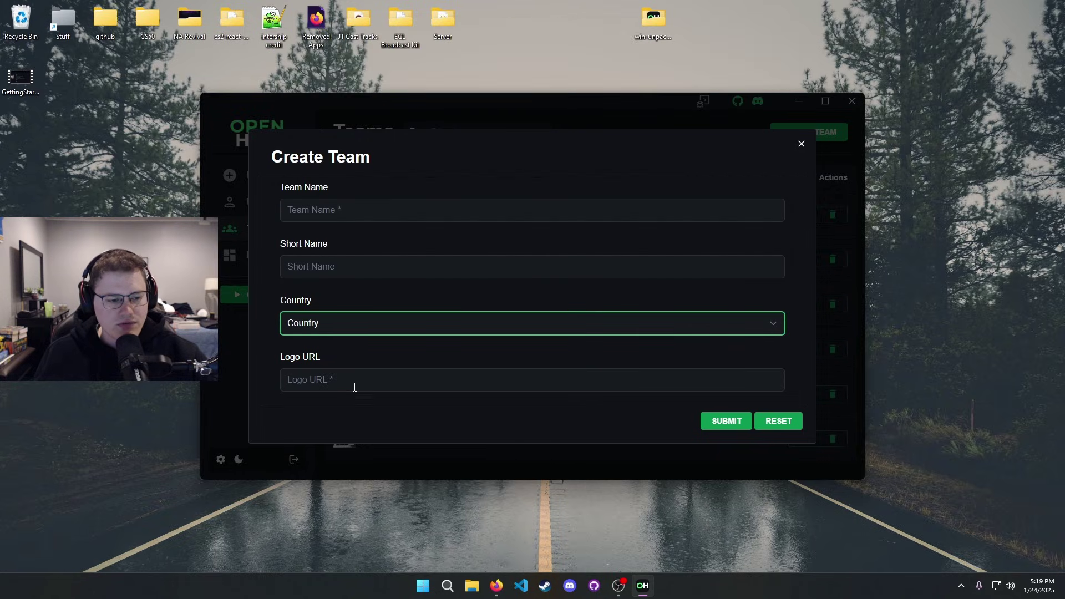
click(610, 387)
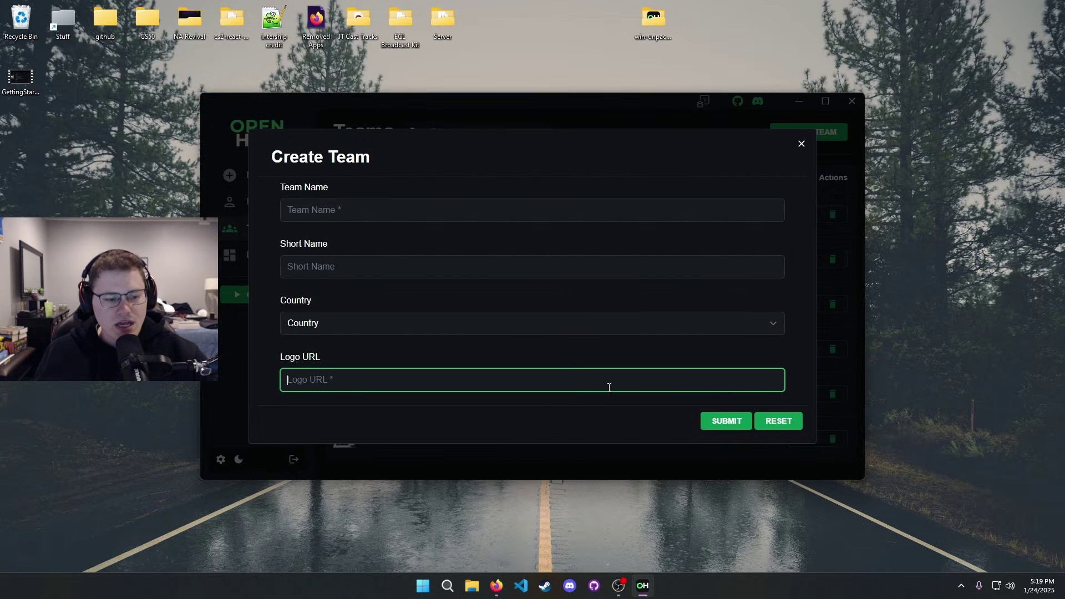
click(357, 216)
click(333, 373)
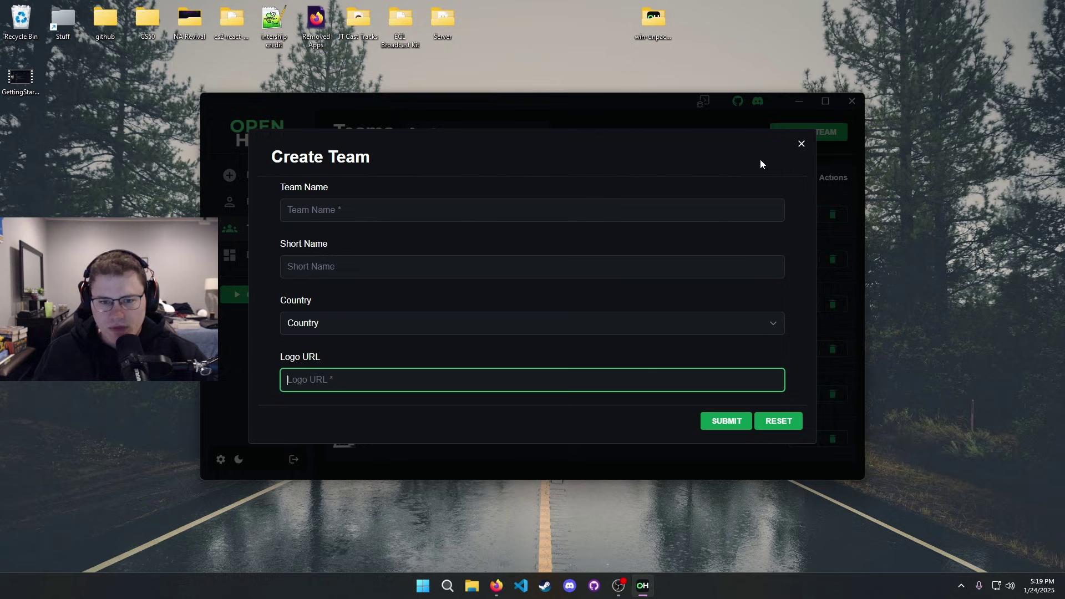
click(807, 144)
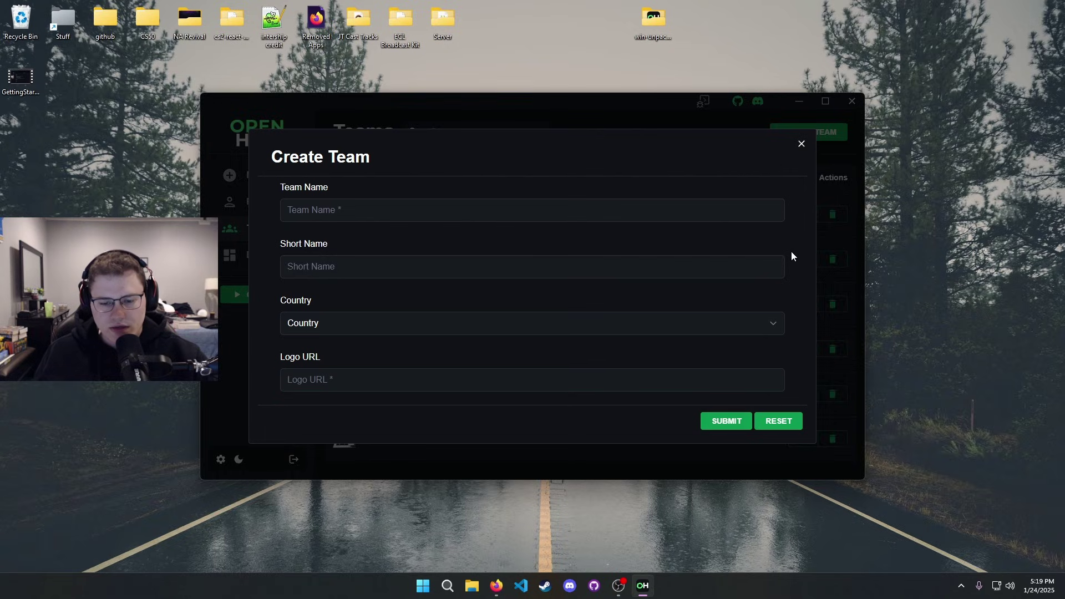
click(803, 145)
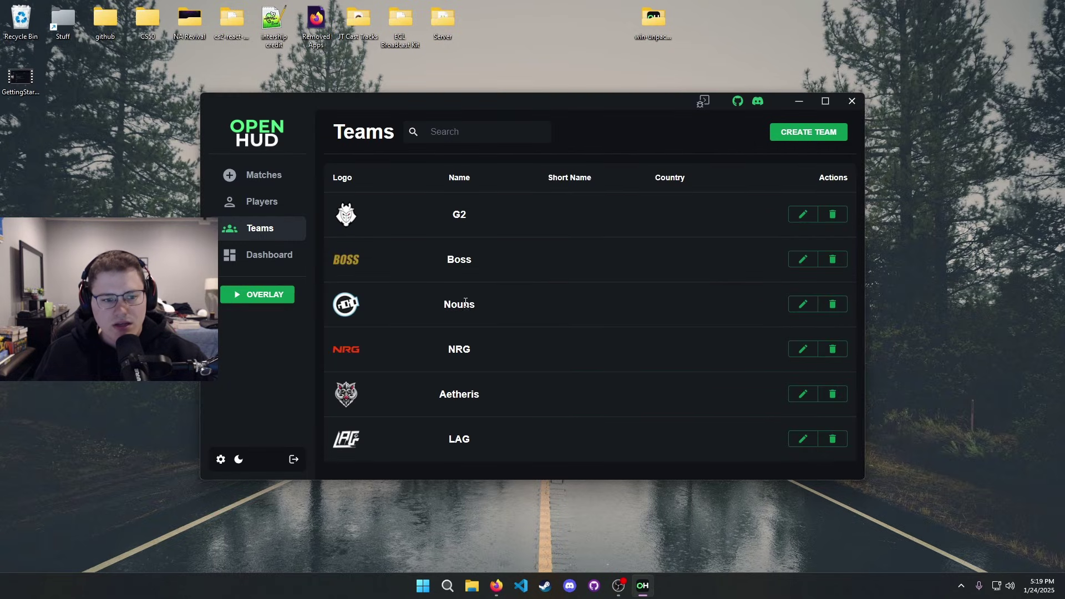
- Examine the Create Player form, including the Username and SteamID64 fields, and close it without submitting
click(280, 205)
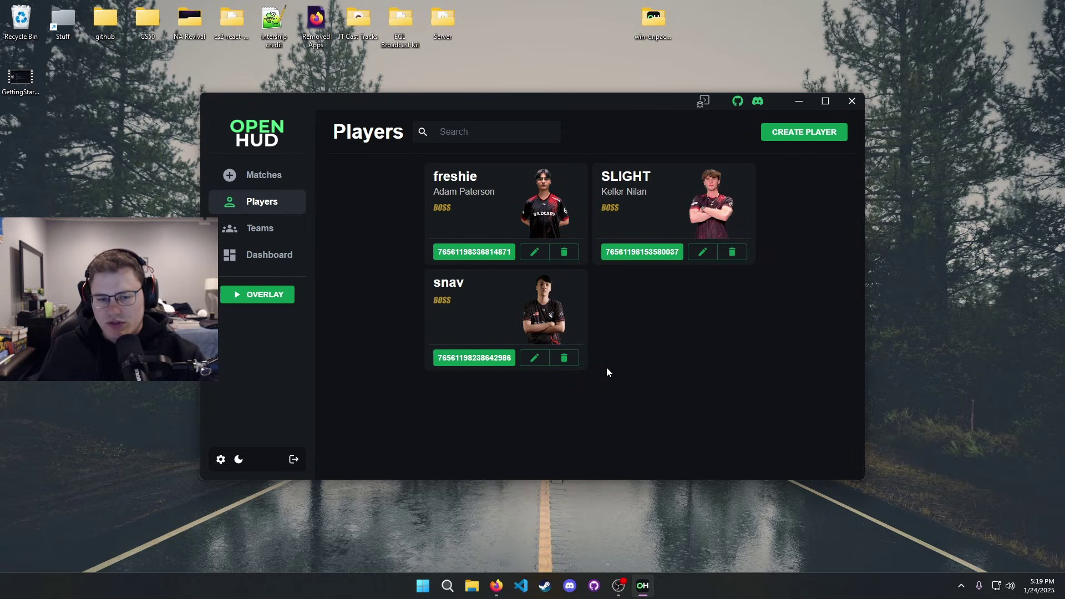
click(790, 133)
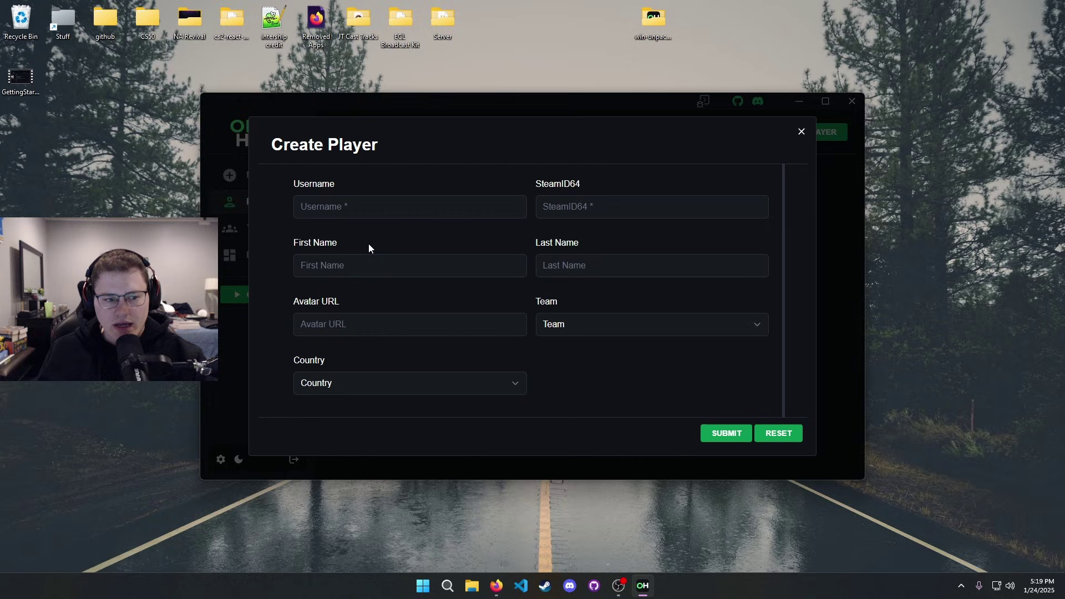
click(373, 208)
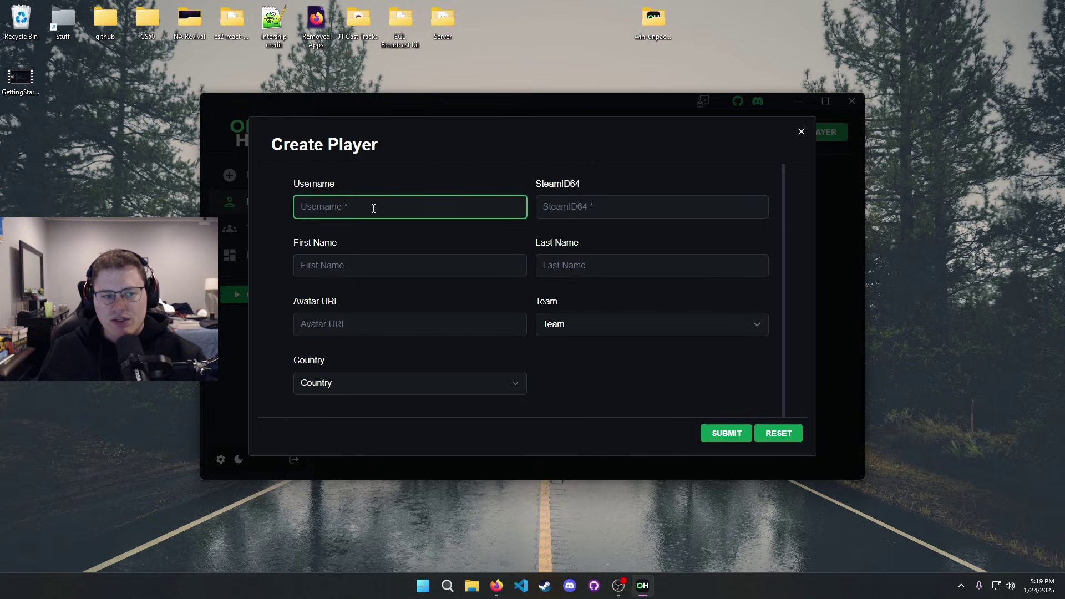
click(650, 211)
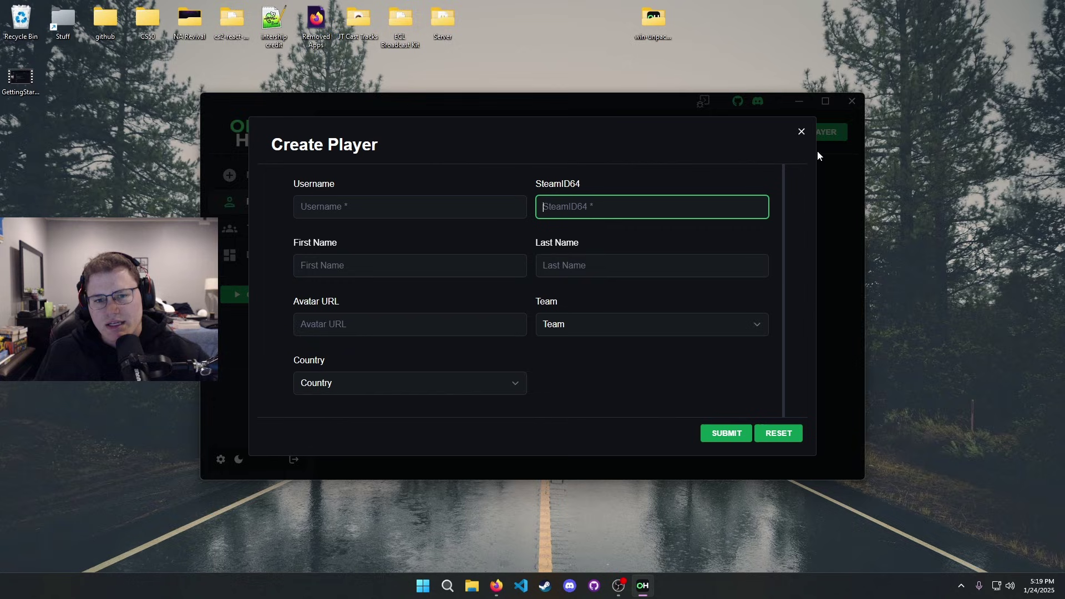
click(801, 132)
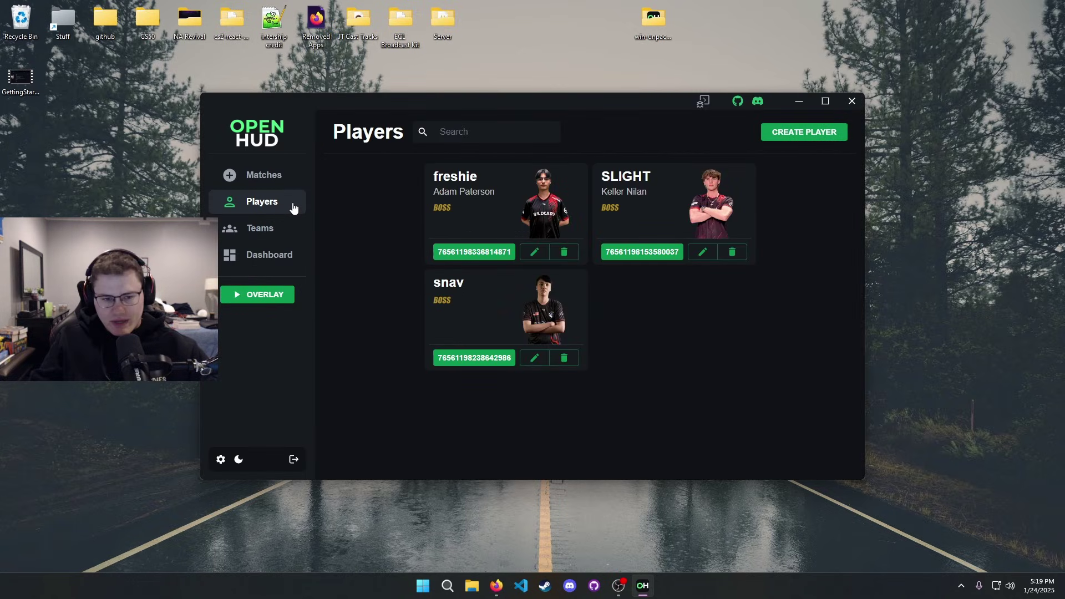
- Fill in a trial new match with G2 as team one, Boss as team two, and bo3 as the format
click(279, 175)
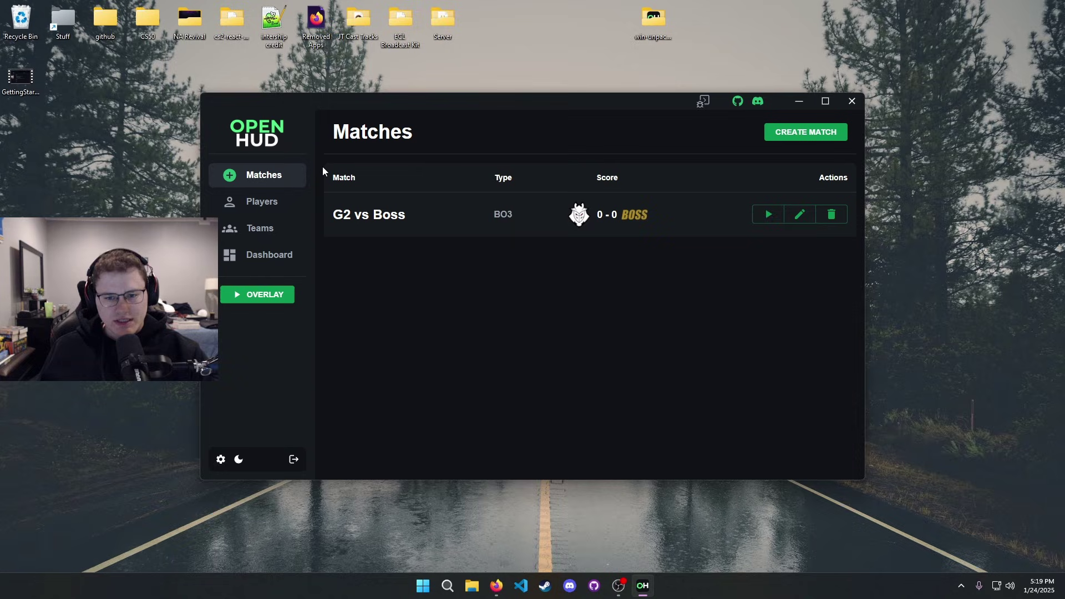
click(795, 144)
click(503, 188)
click(503, 188)
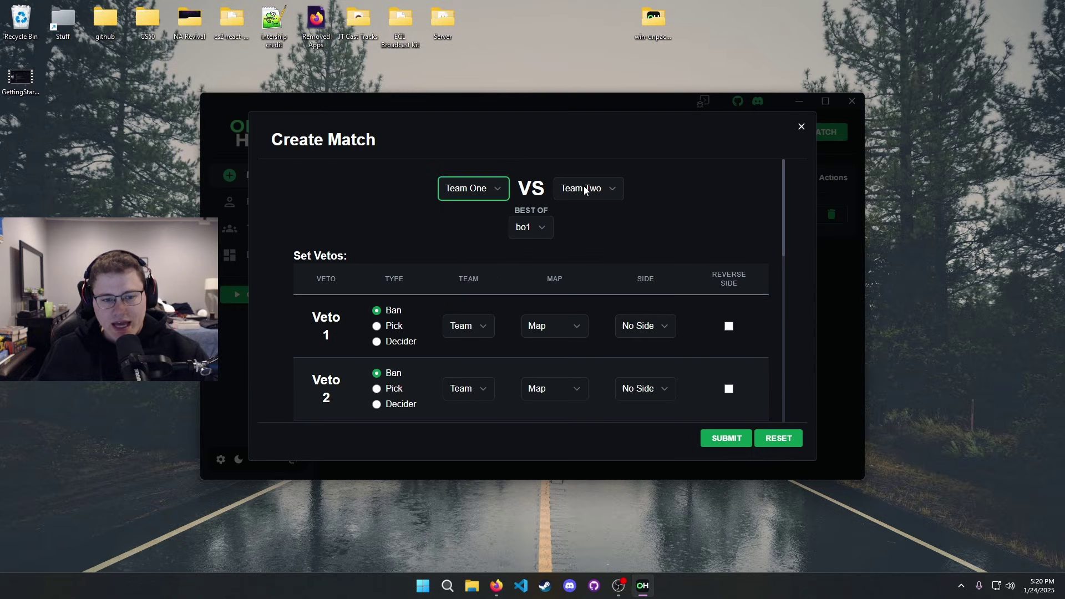
click(587, 189)
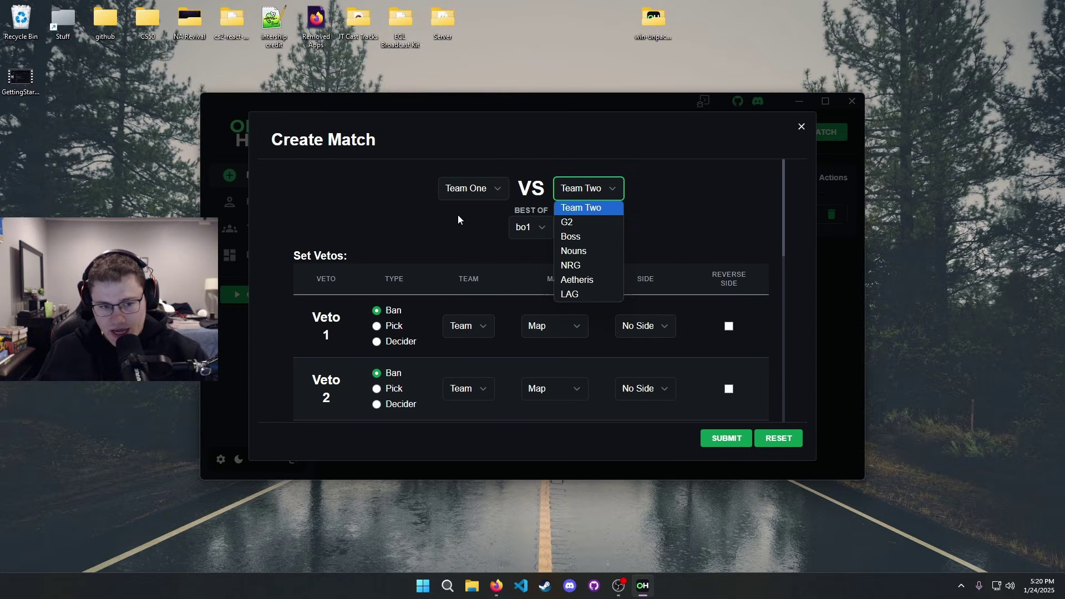
click(472, 189)
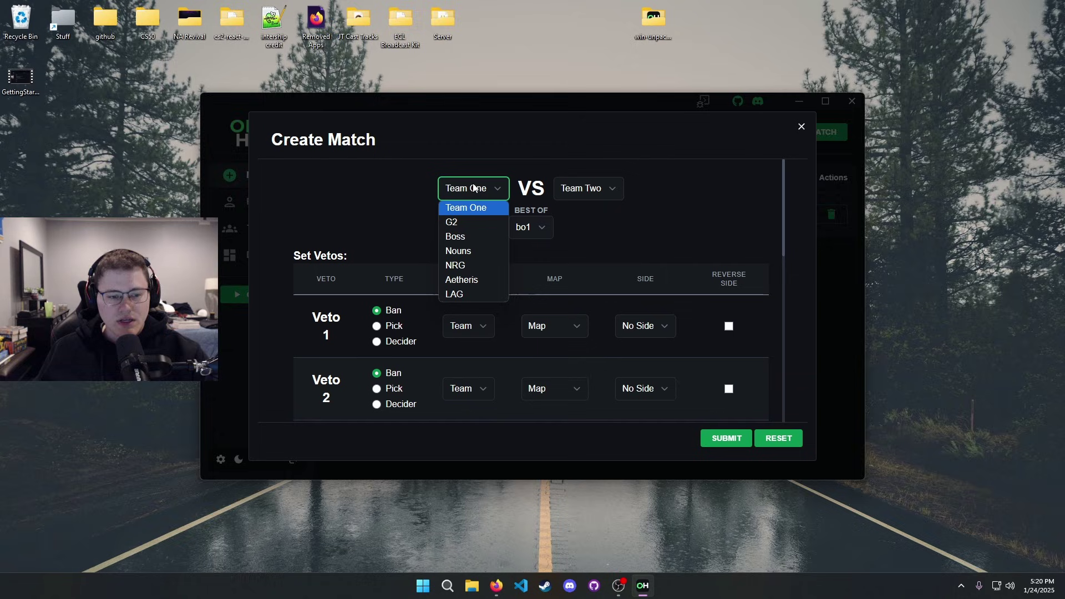
click(474, 188)
click(475, 189)
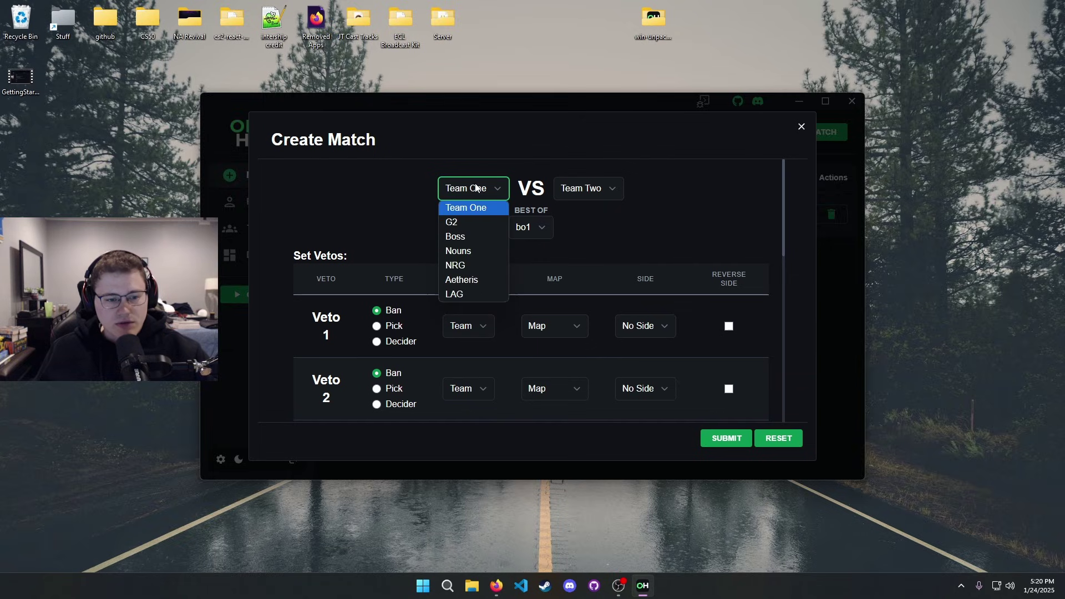
click(469, 224)
click(587, 189)
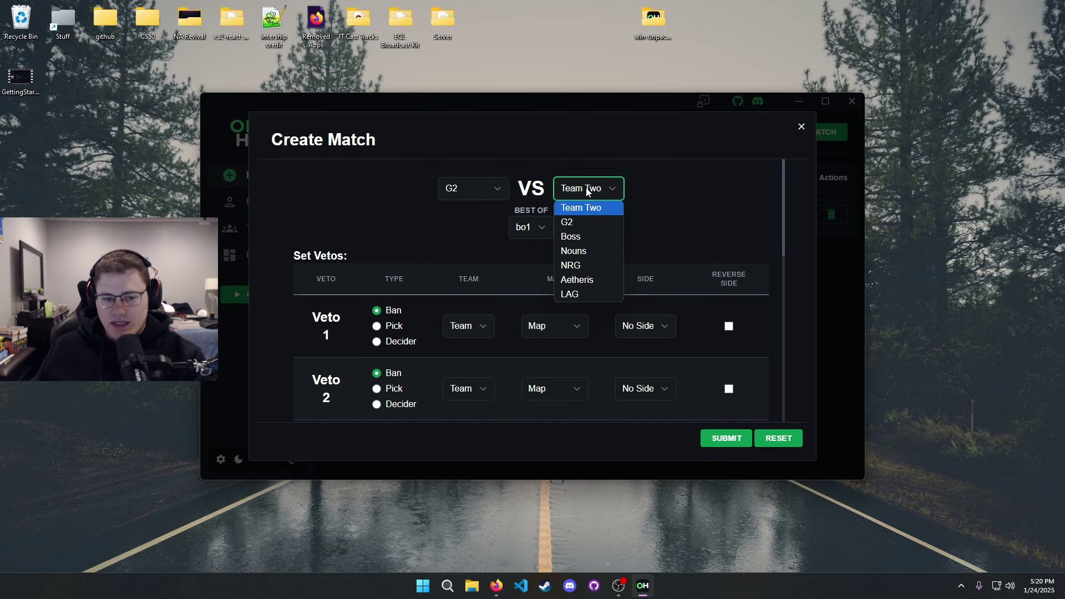
click(580, 236)
click(549, 233)
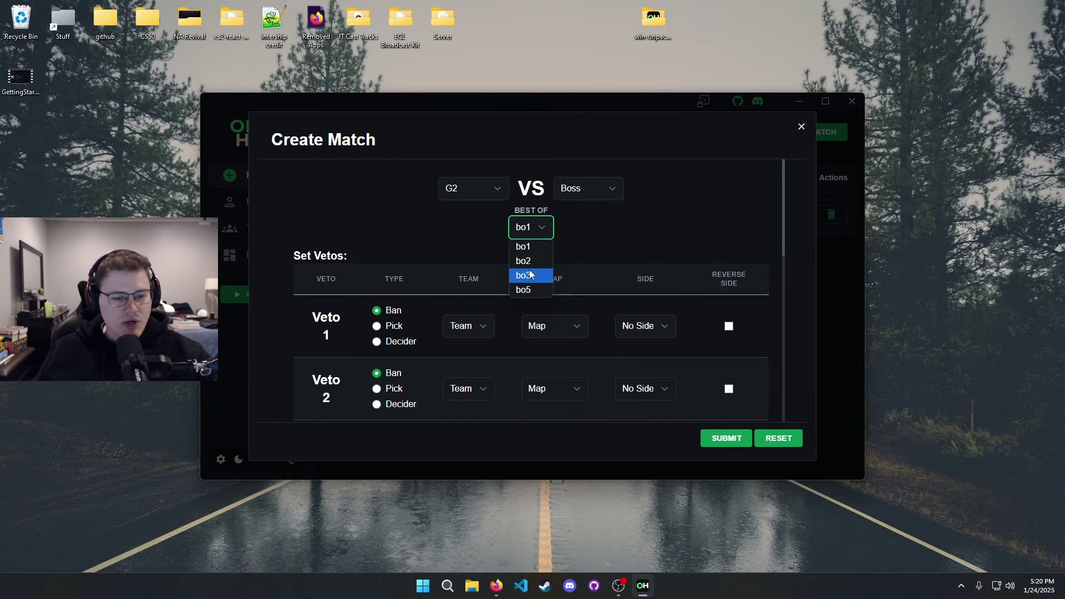
click(537, 274)
- Look through the Set Vetos rows of the new match form and close it without submitting
scroll(626, 278, down, 2)
scroll(673, 295, up, 1)
scroll(575, 274, up, 1)
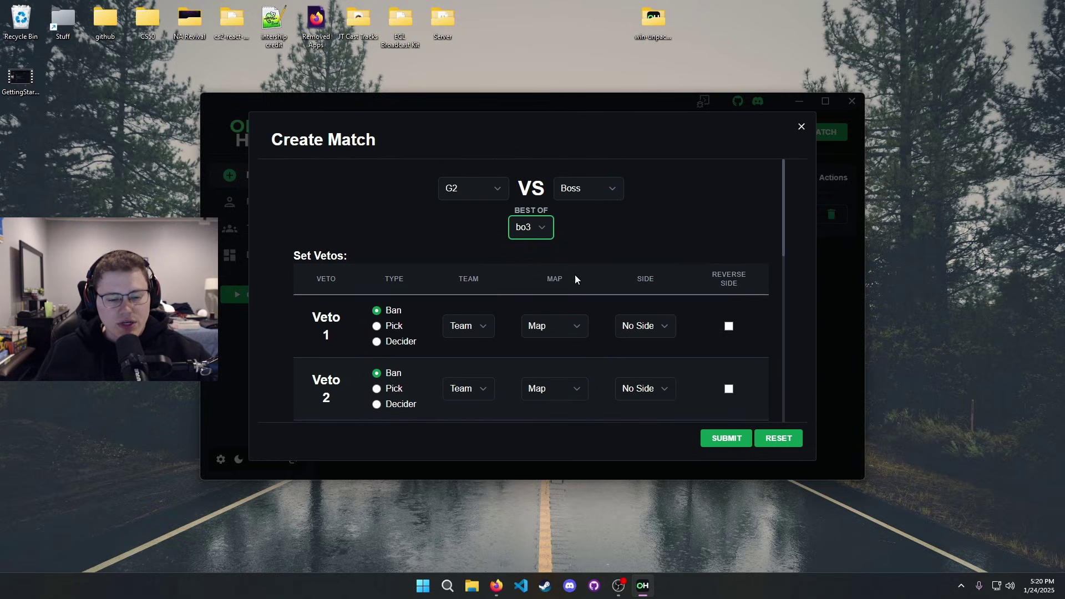
scroll(651, 287, down, 6)
scroll(654, 287, up, 4)
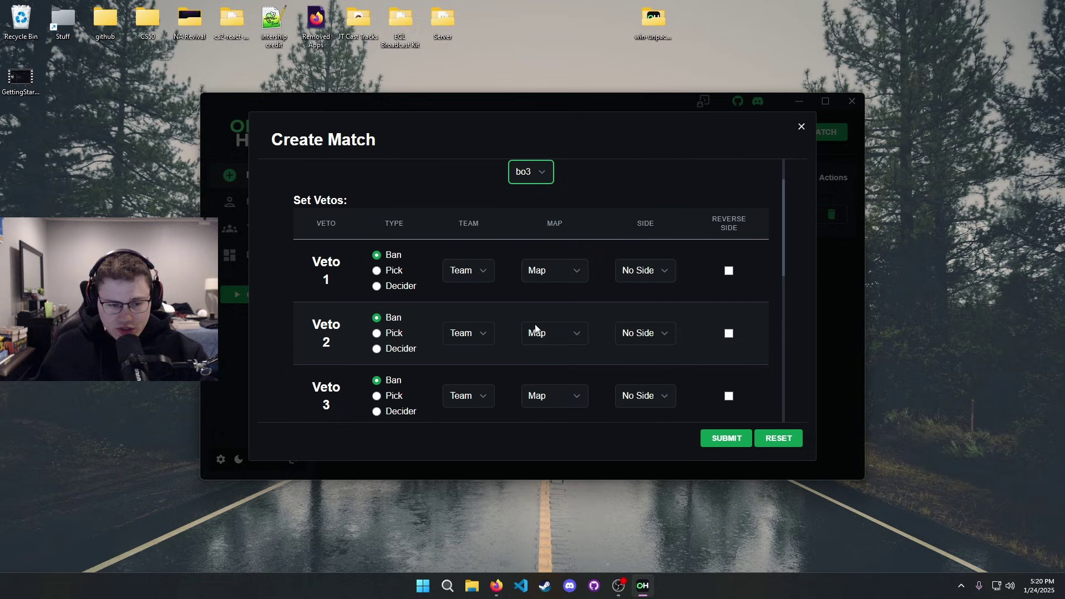
click(801, 126)
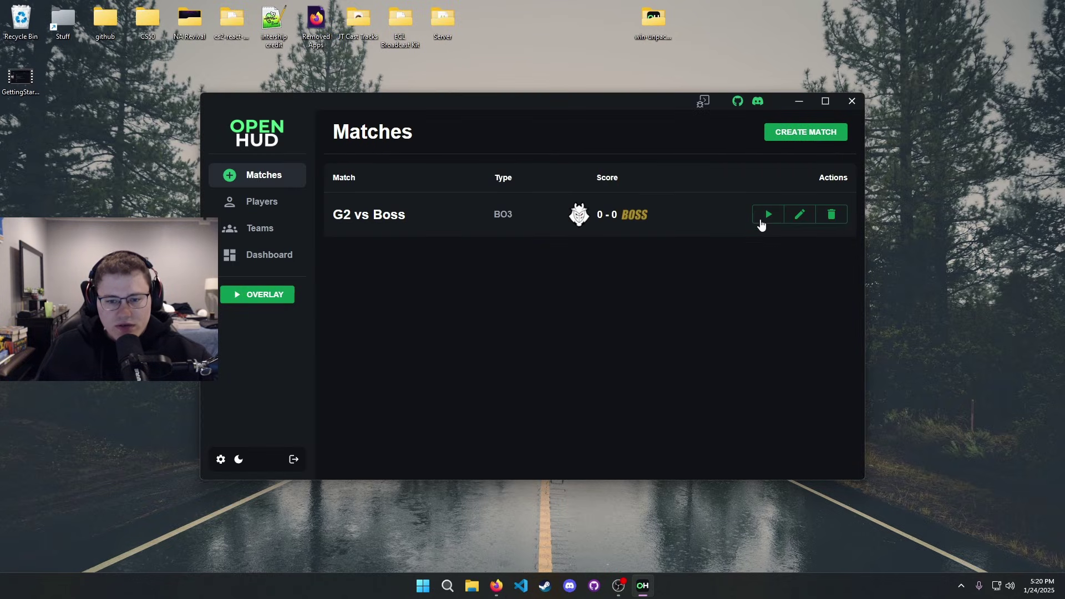
- Set the existing G2 vs Boss match live, stopping and restarting it once
click(767, 222)
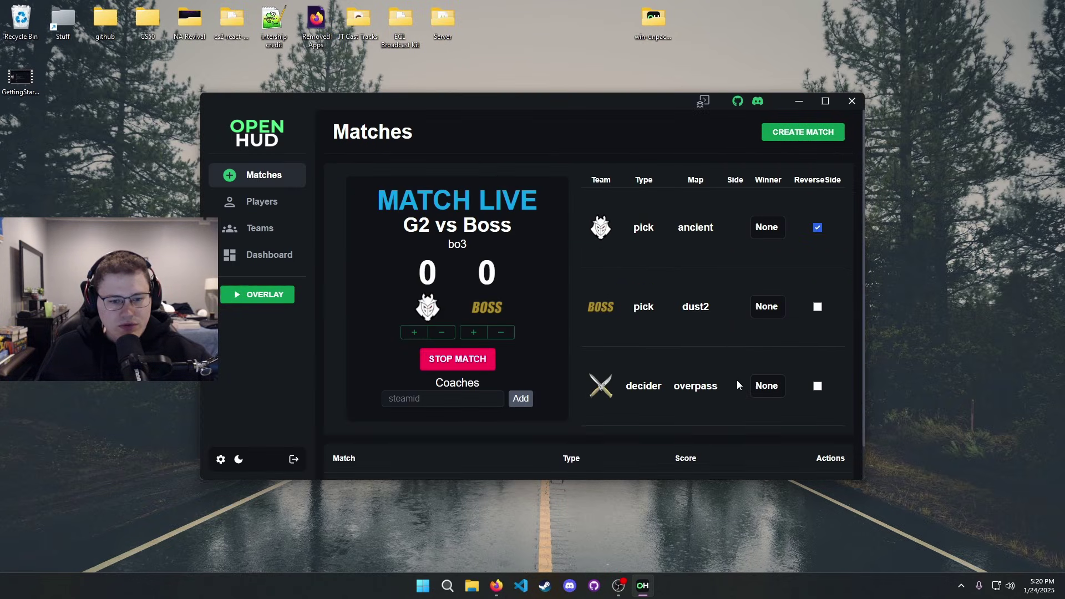
scroll(744, 299, down, 1)
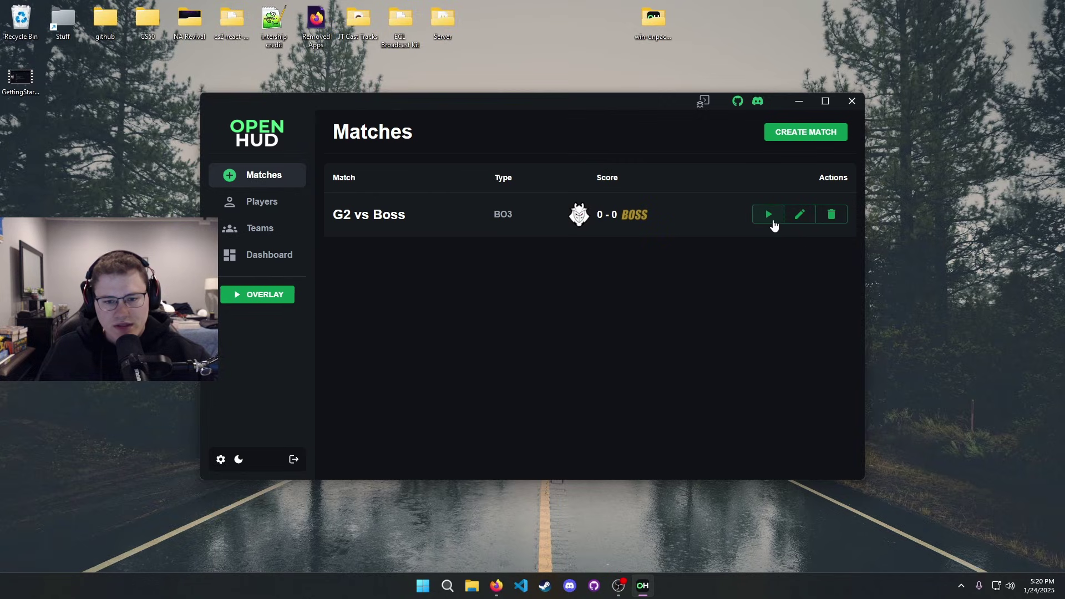
click(774, 222)
- Examine the live match's title, score controls, coach steamid field, and the map veto list with its winner and reverse side options
drag(527, 200, 377, 201)
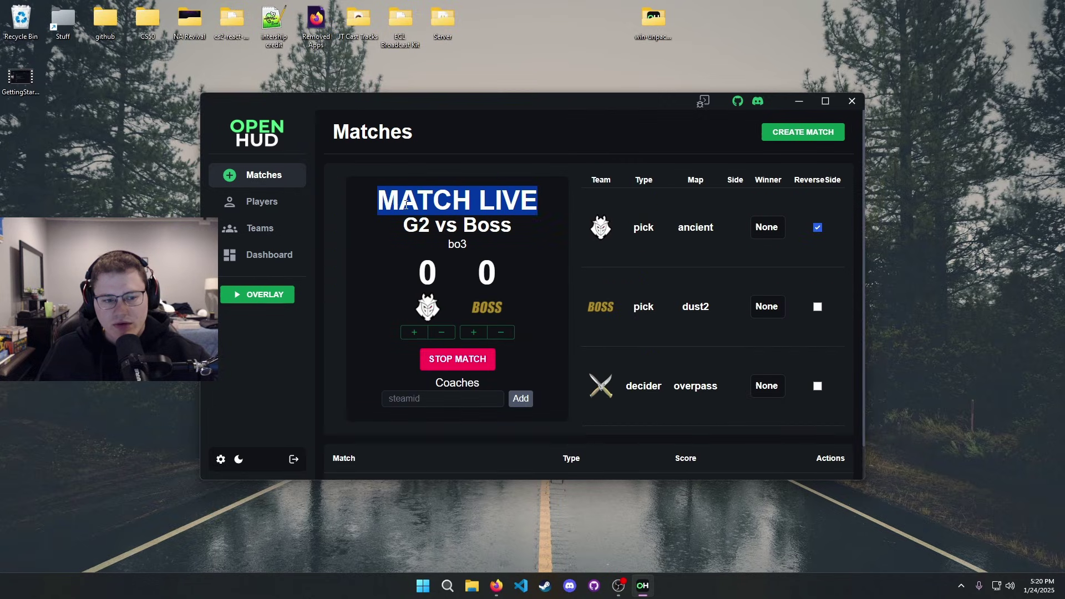
drag(544, 239, 385, 226)
click(519, 243)
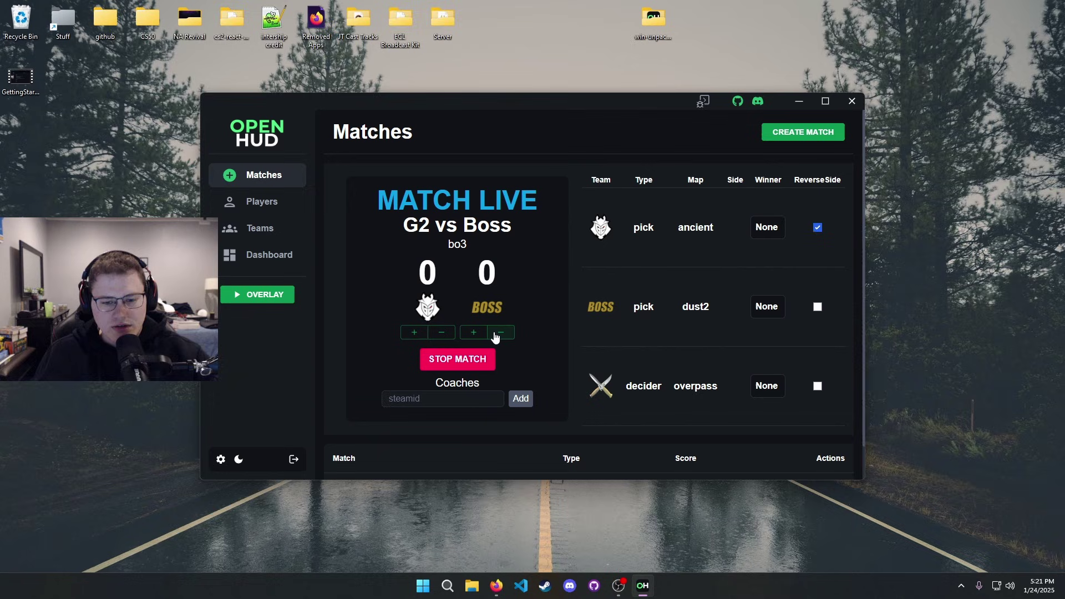
click(461, 398)
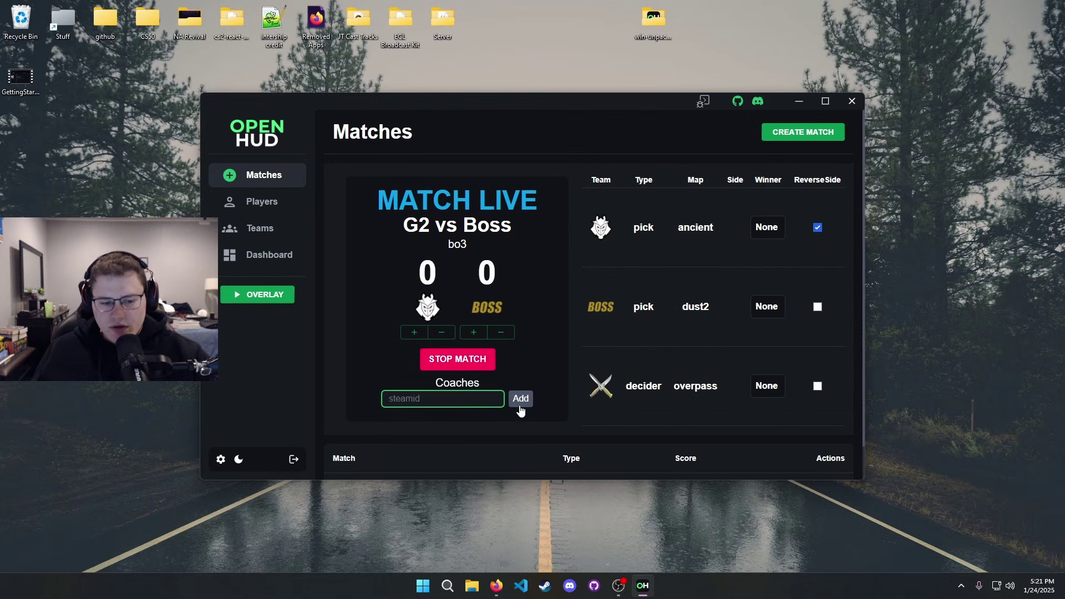
scroll(576, 375, down, 1)
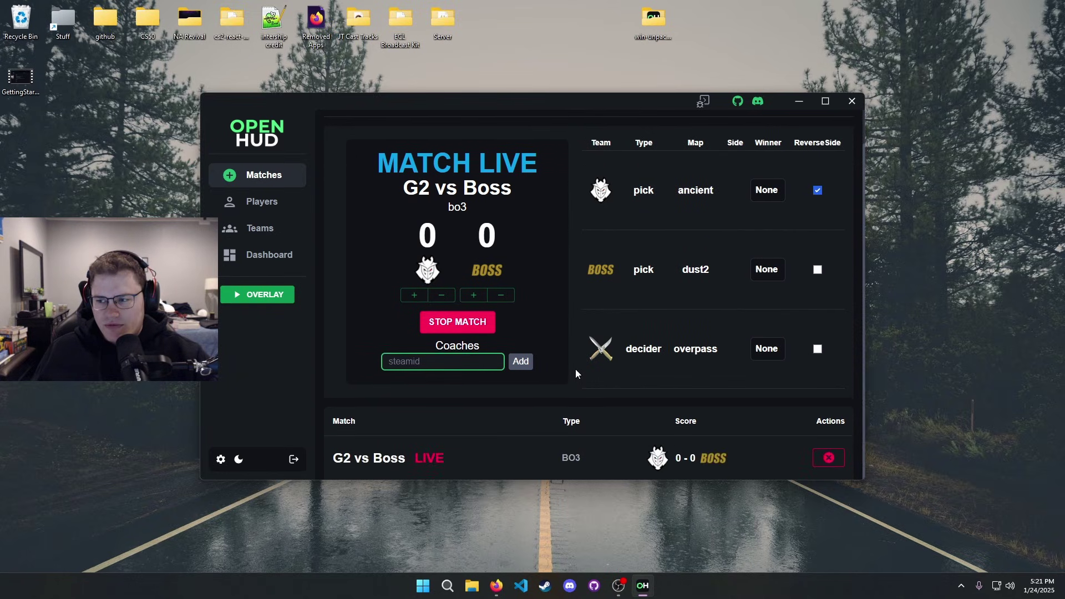
scroll(575, 368, up, 1)
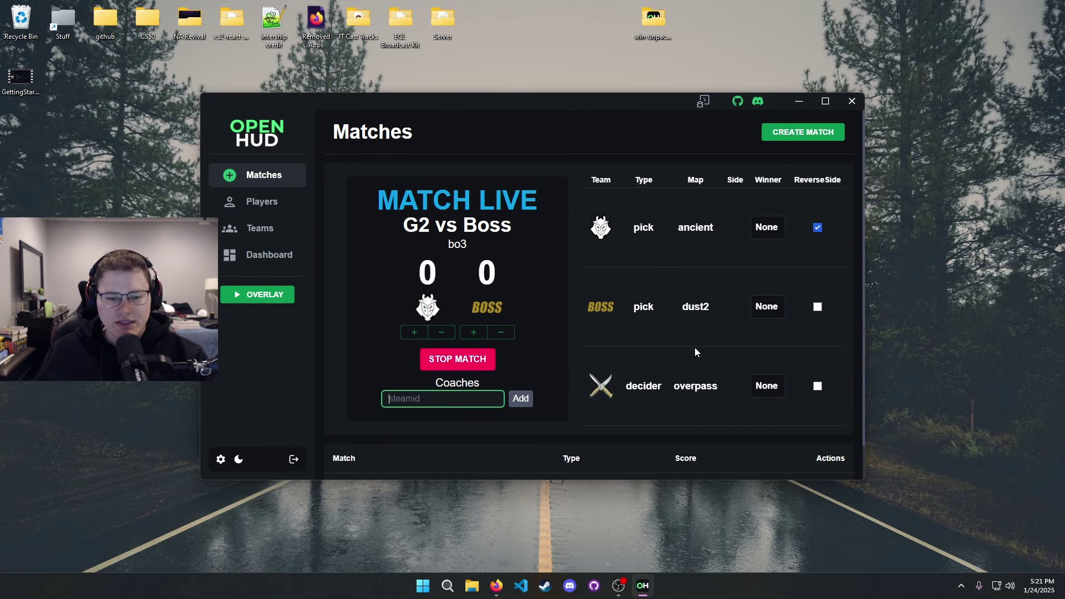
click(657, 233)
double_click(670, 397)
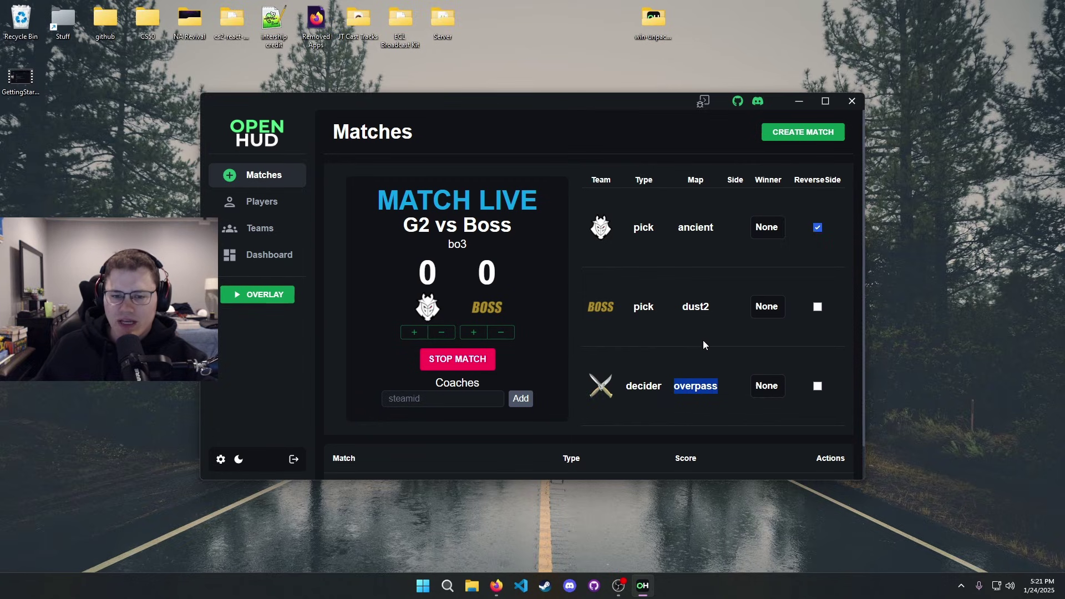
click(747, 327)
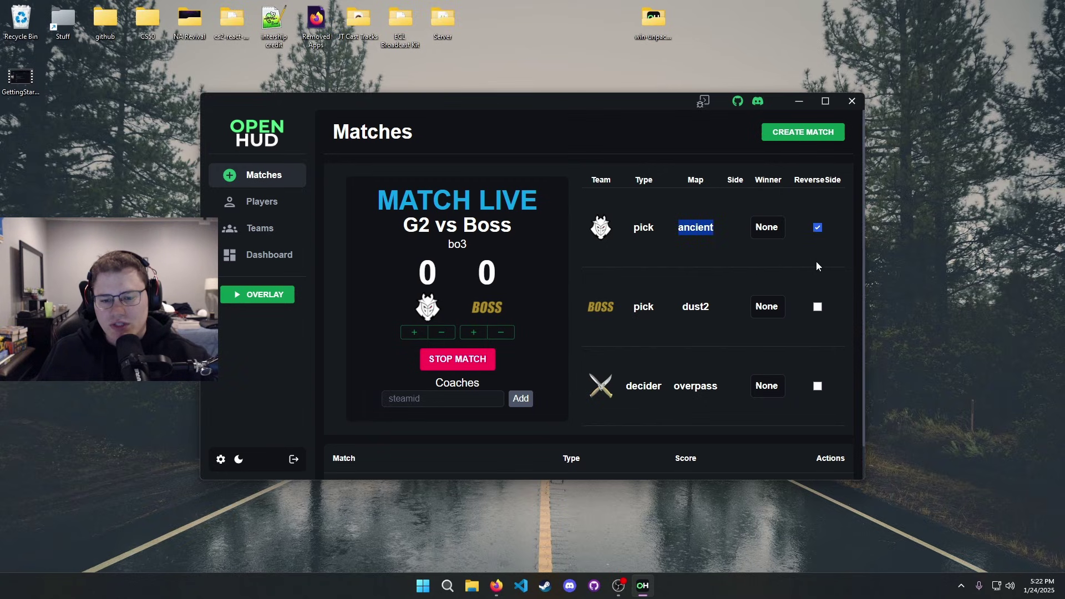
scroll(743, 346, down, 1)
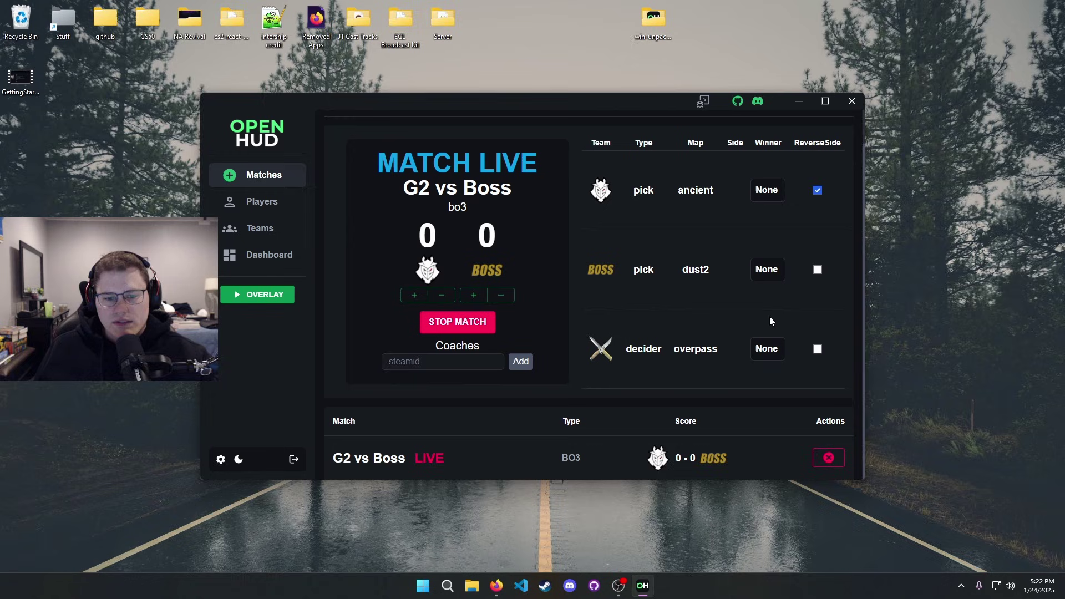
scroll(772, 391, up, 1)
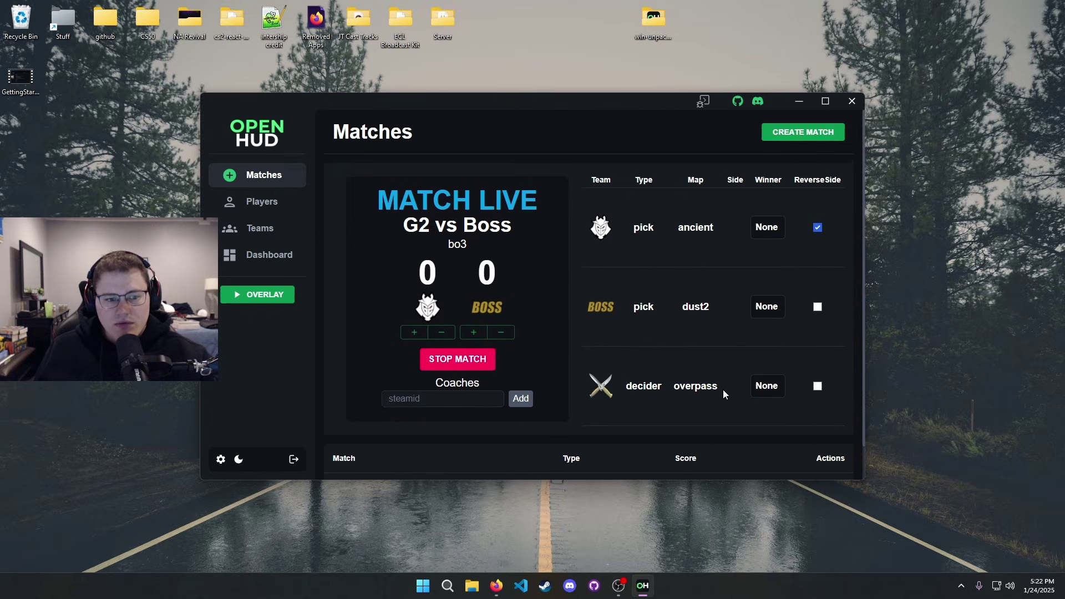
scroll(699, 303, down, 1)
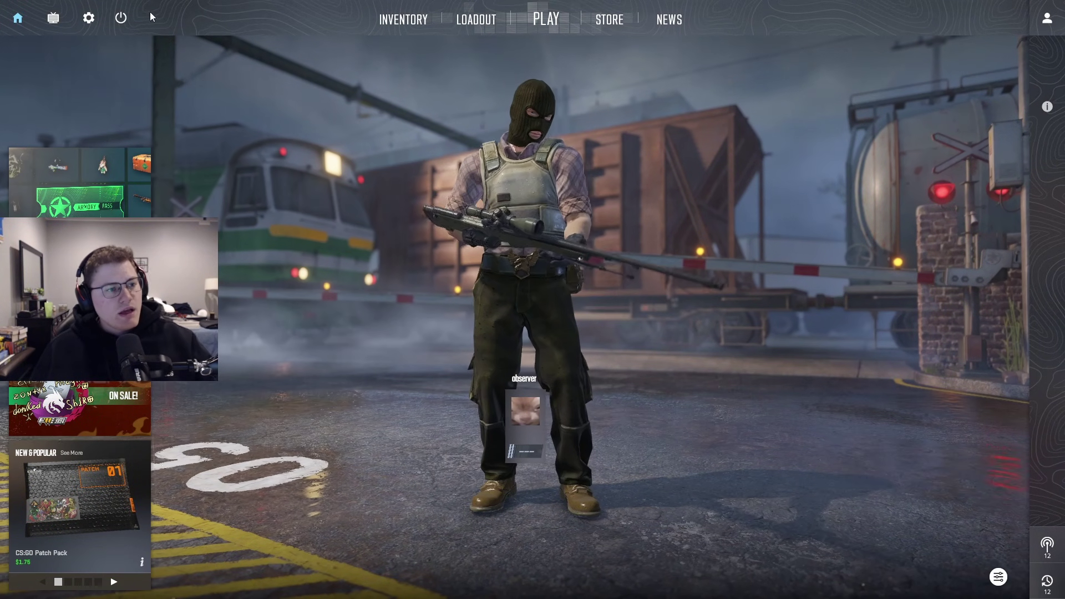
- Switch to Counter-Strike 2, set the display mode to Fullscreen Windowed in the video settings, and leave the settings
click(98, 19)
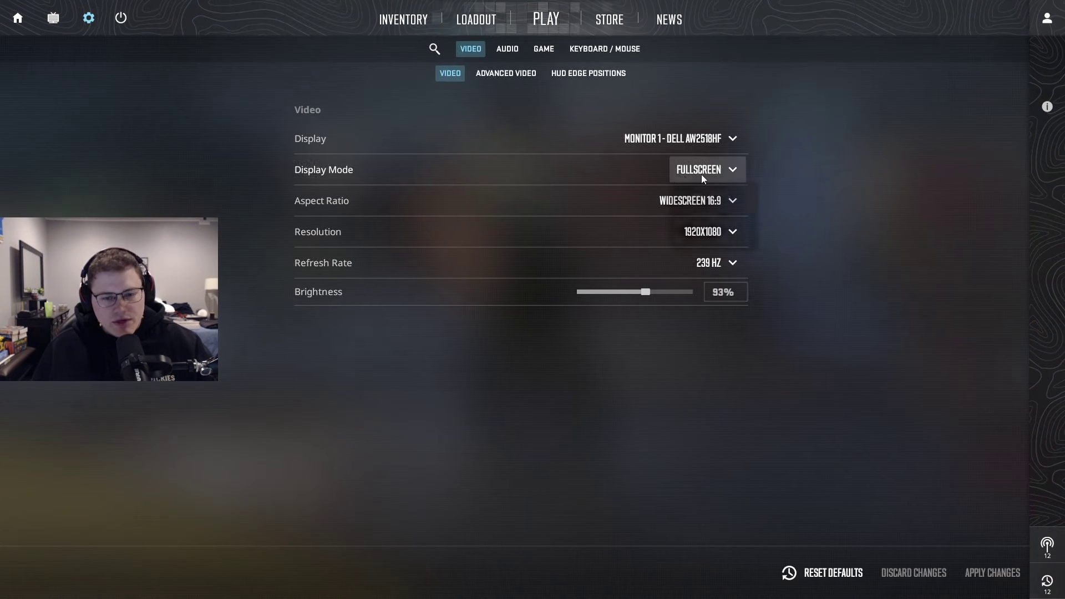
click(703, 170)
click(725, 237)
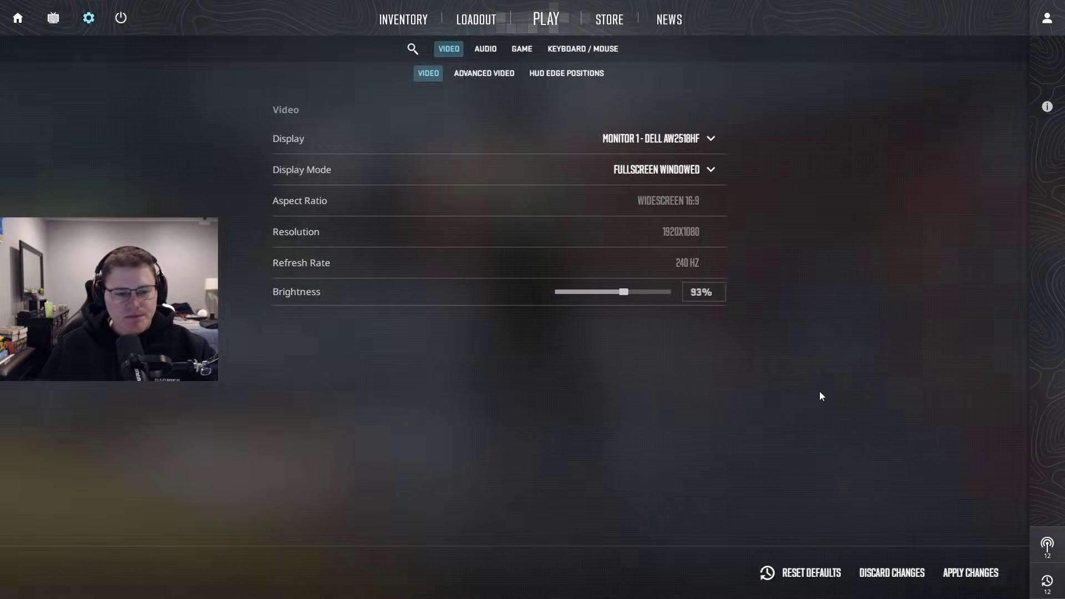
key(Escape)
- Play the demo boss-vs-timbermen-m2-ancient with the playdemo command in the game console
key(grave)
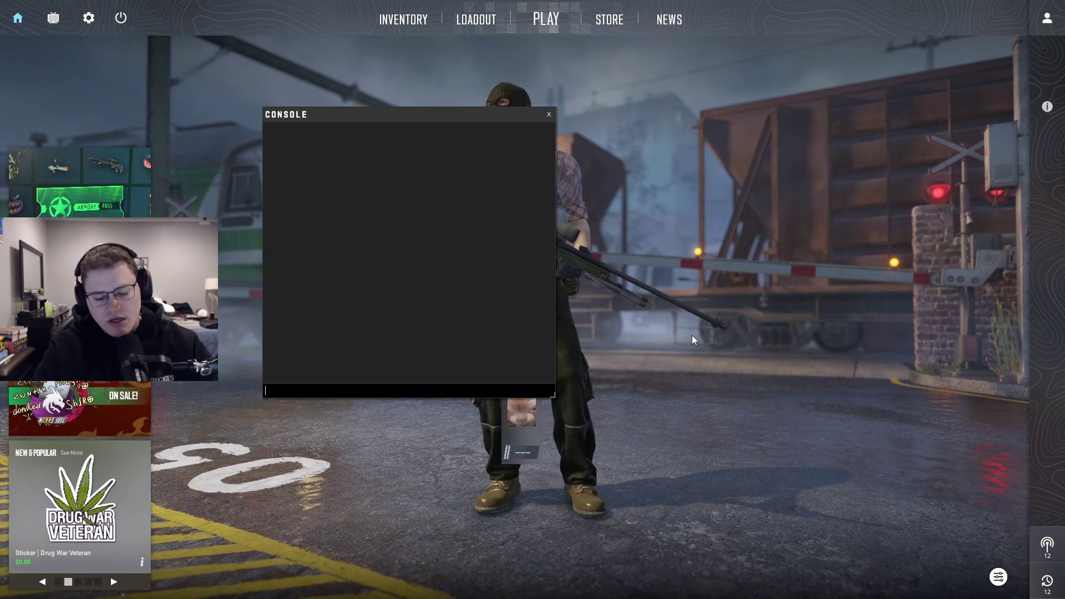
text(playdemo)
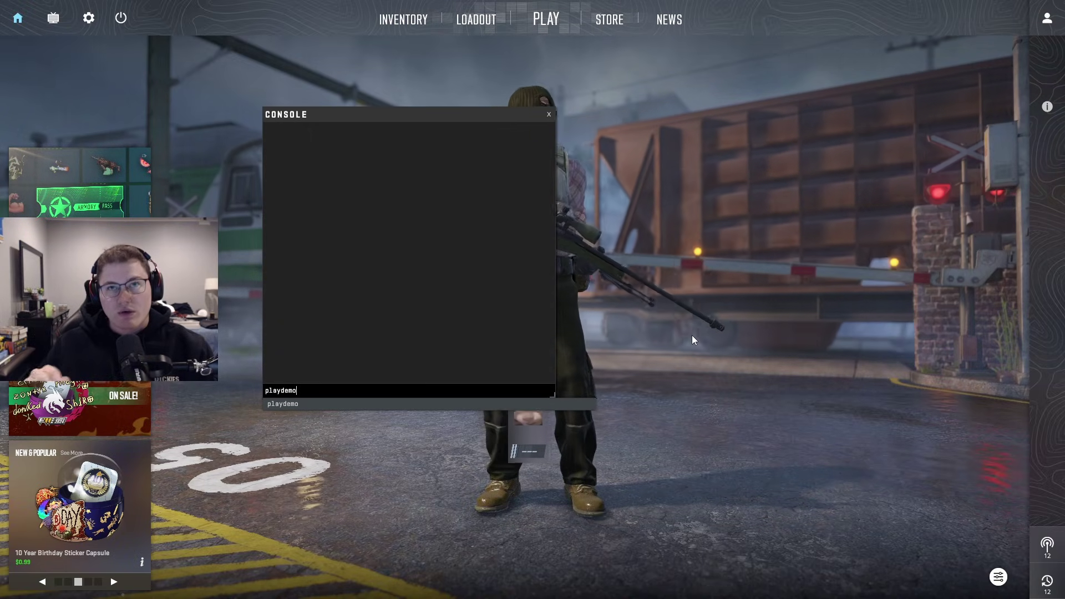
key(Down)
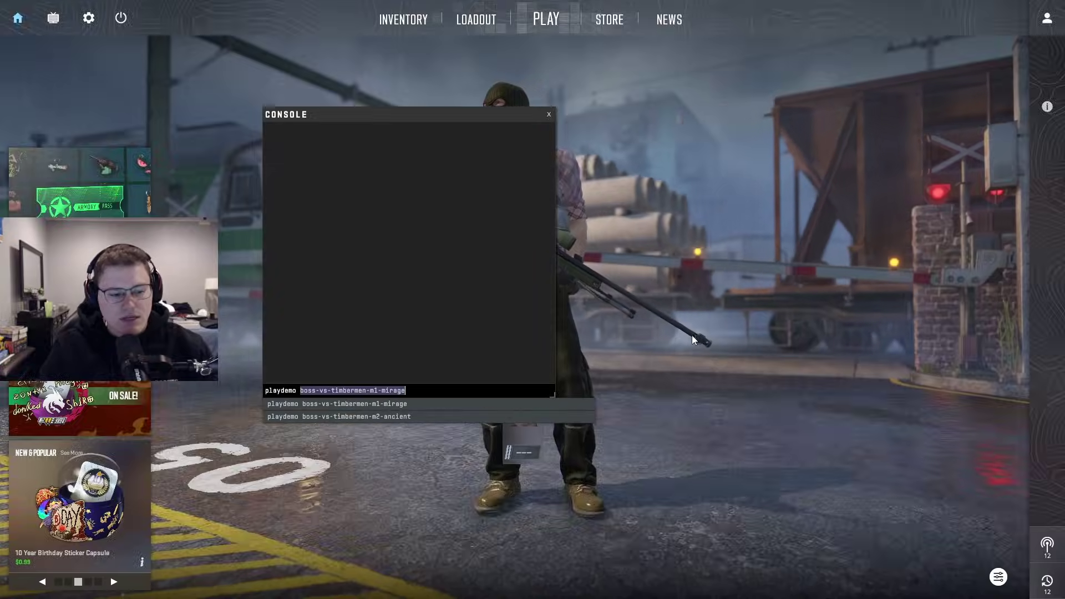
click(396, 417)
key(Return)
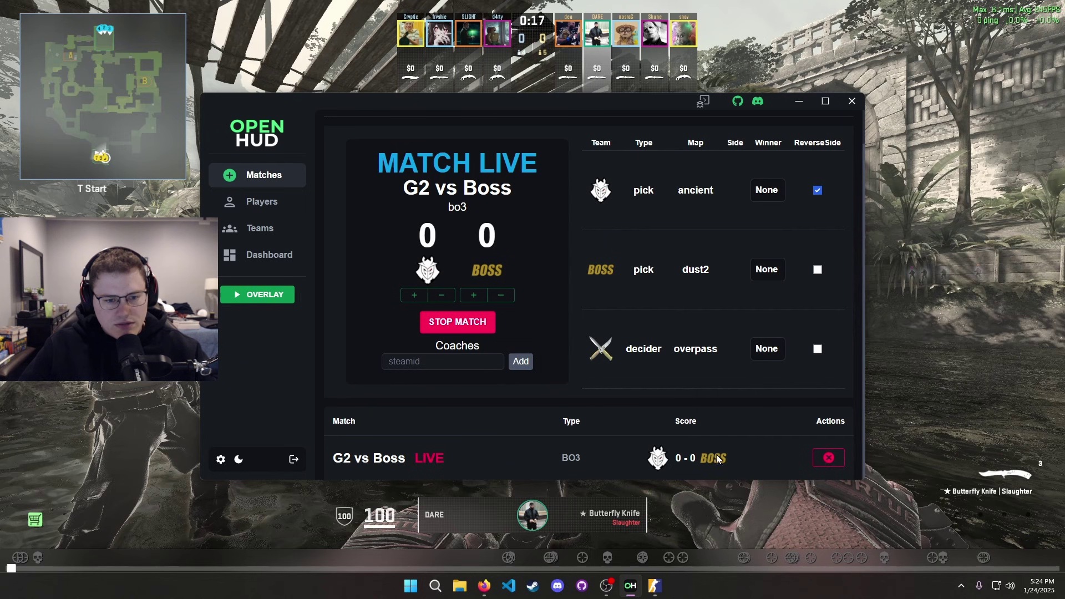
- Switch to OpenHud and check the list of connected players on the Dashboard
click(269, 255)
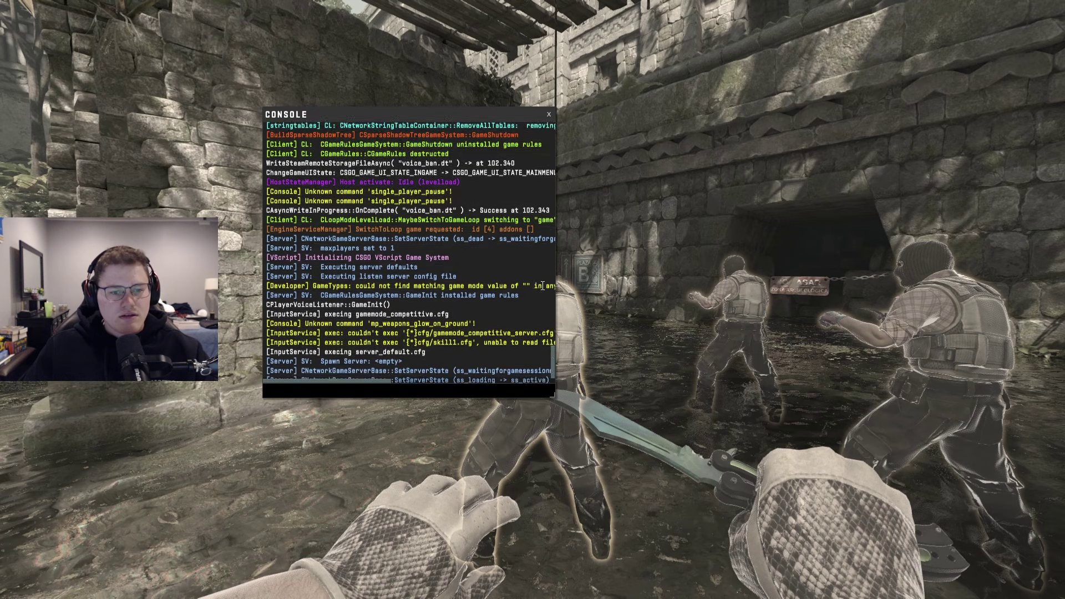
key(alt+Tab)
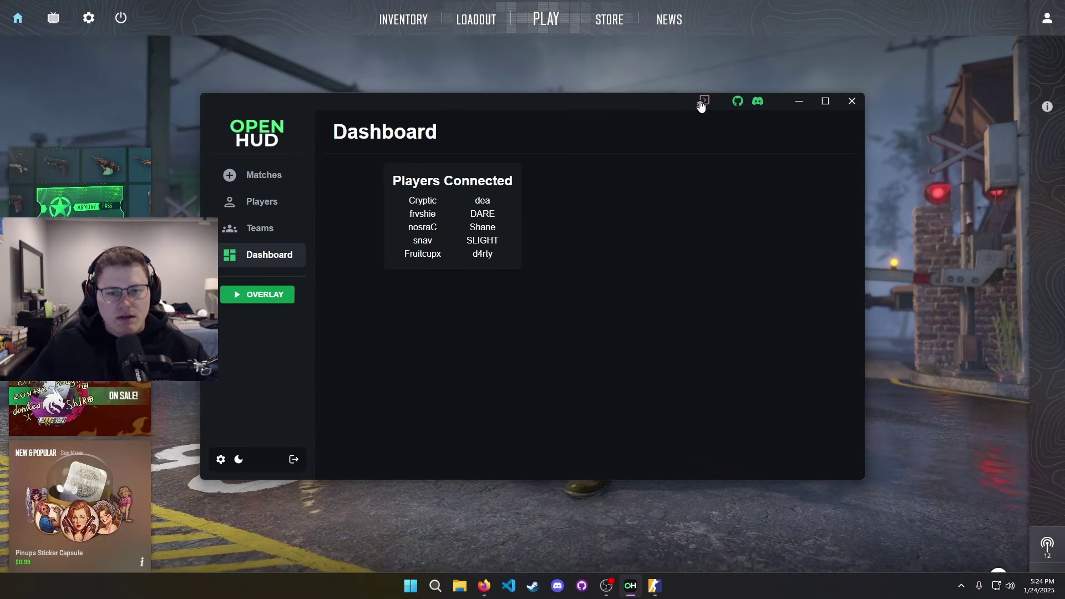
click(703, 103)
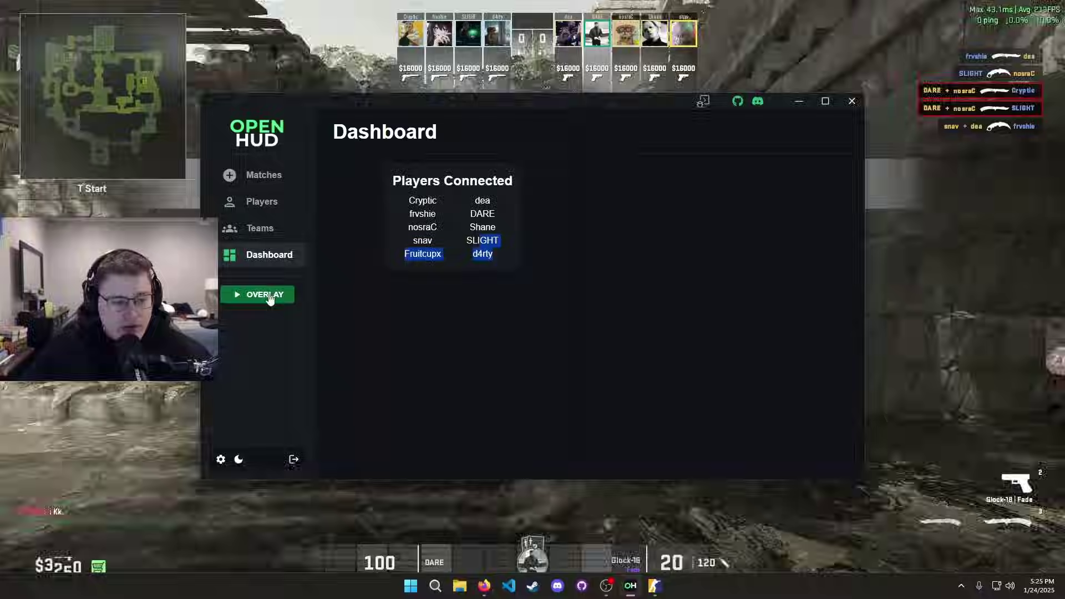
- Launch the OpenHud overlay over the running demo and return to the game to cycle through the spectated players
click(266, 296)
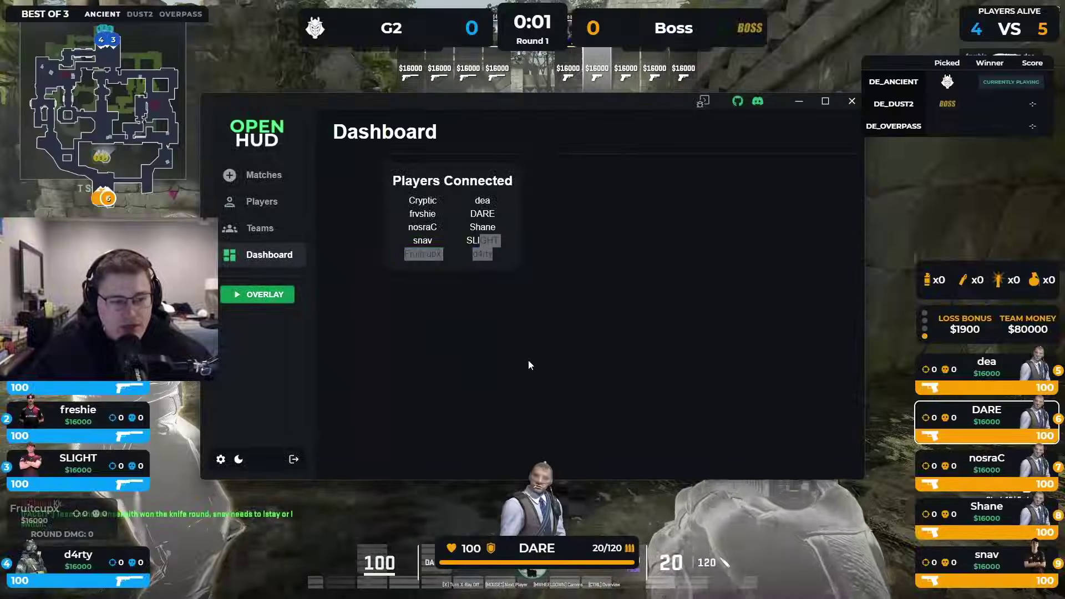
key(alt+Tab)
click(537, 302)
click(537, 301)
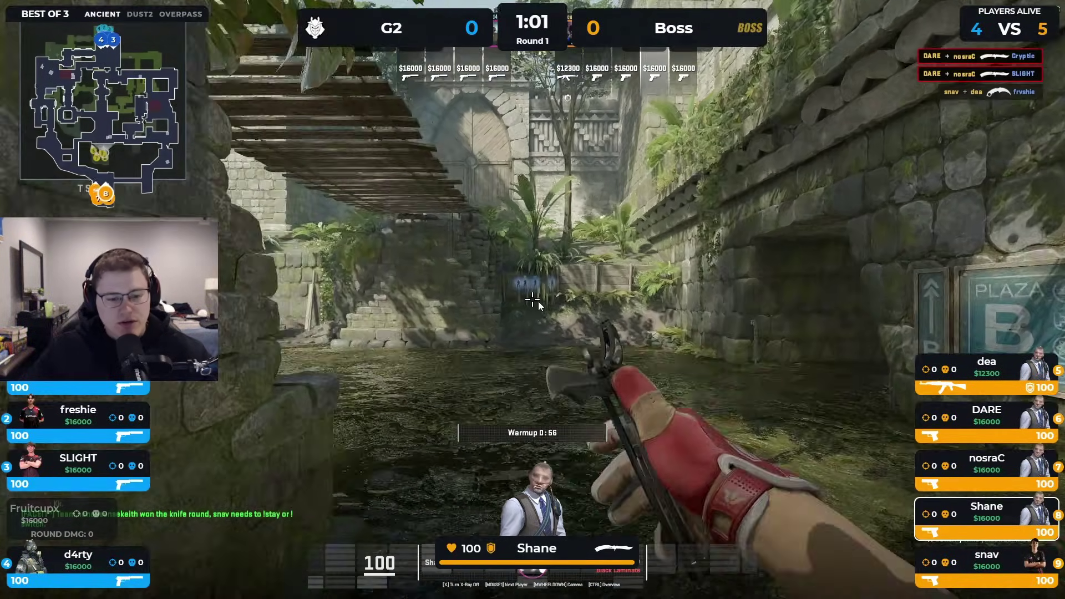
click(537, 302)
click(538, 302)
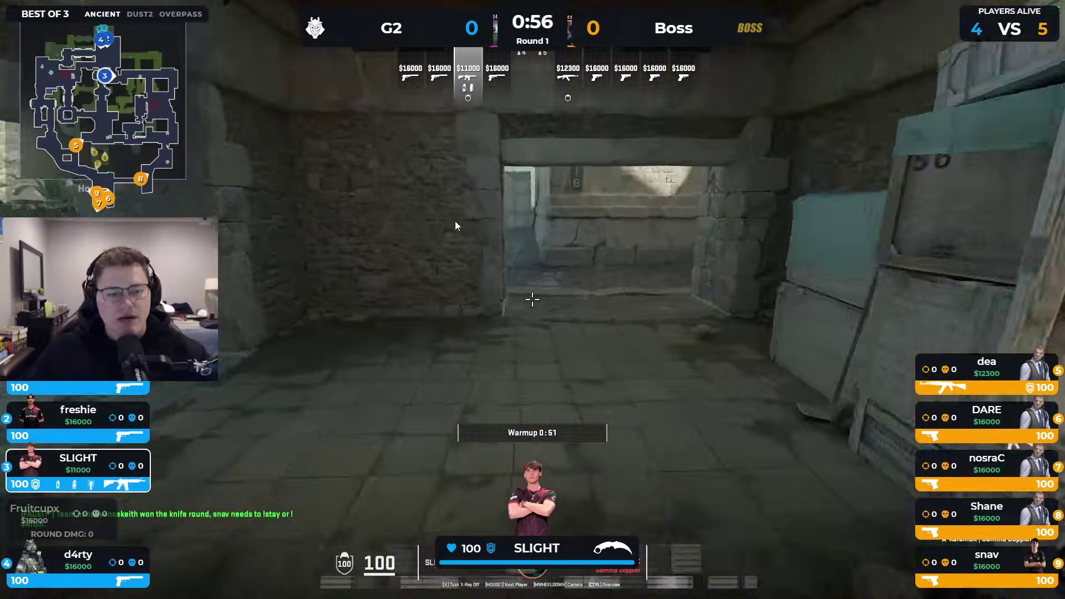
click(657, 255)
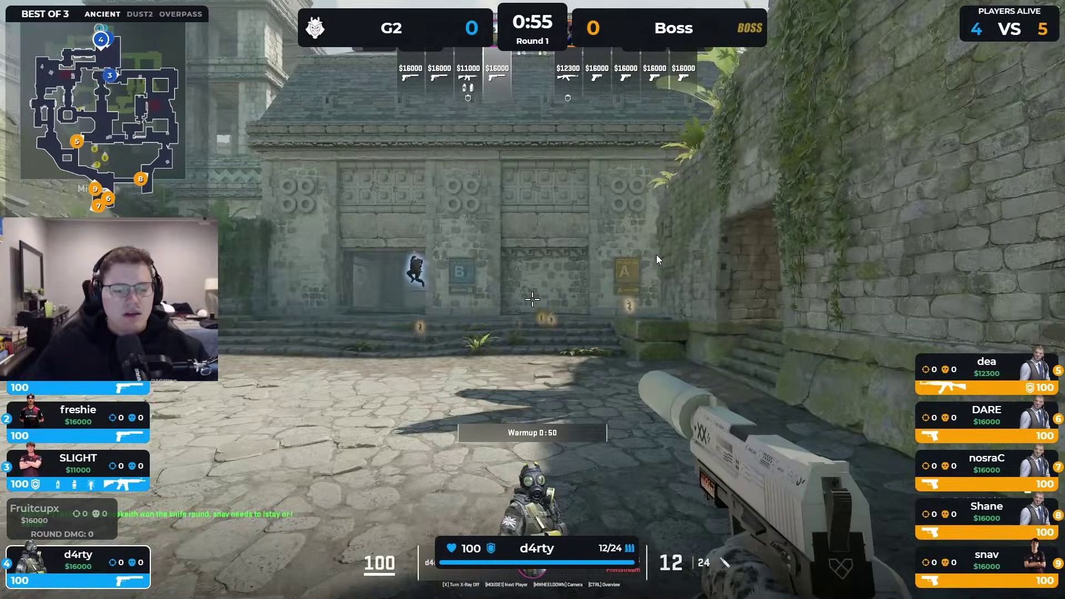
- Run exec observe in the game console to apply the observer config, close the console, and spectate players 1 and 5
key(grave)
text(exec)
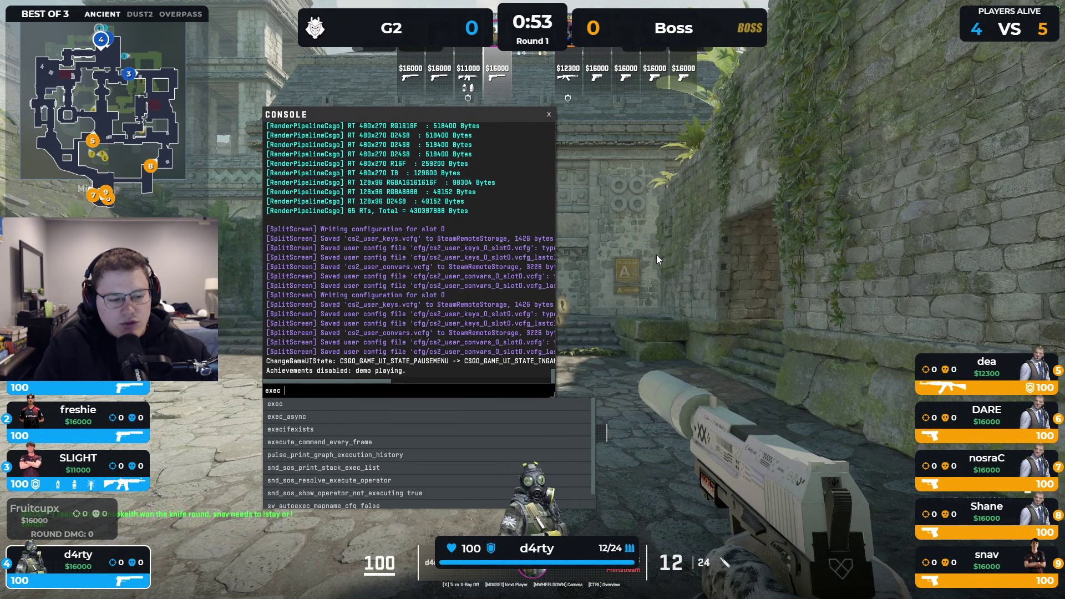
text( obs)
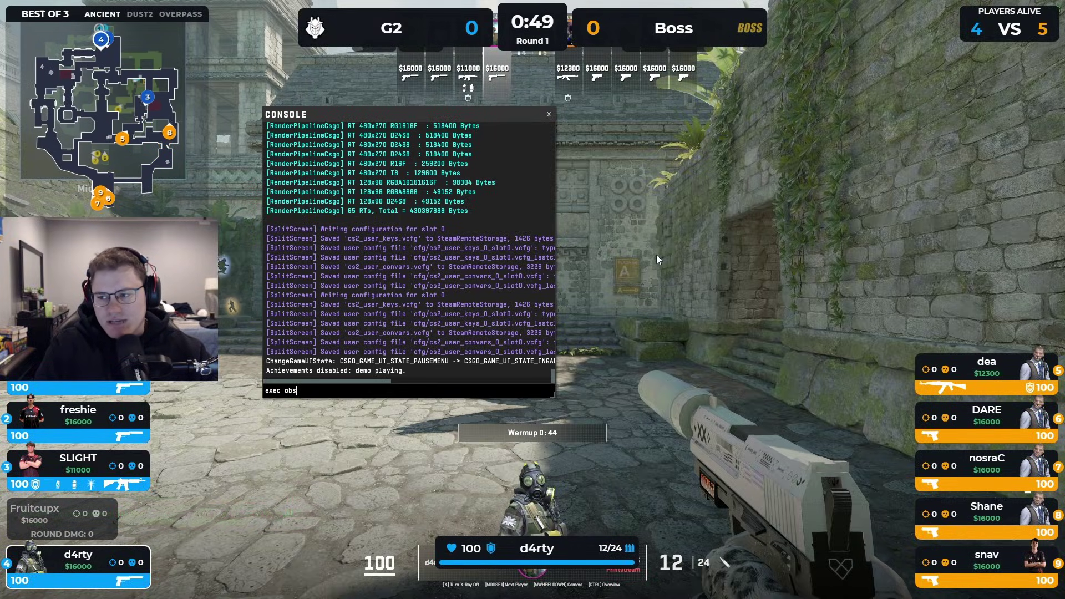
text(erve)
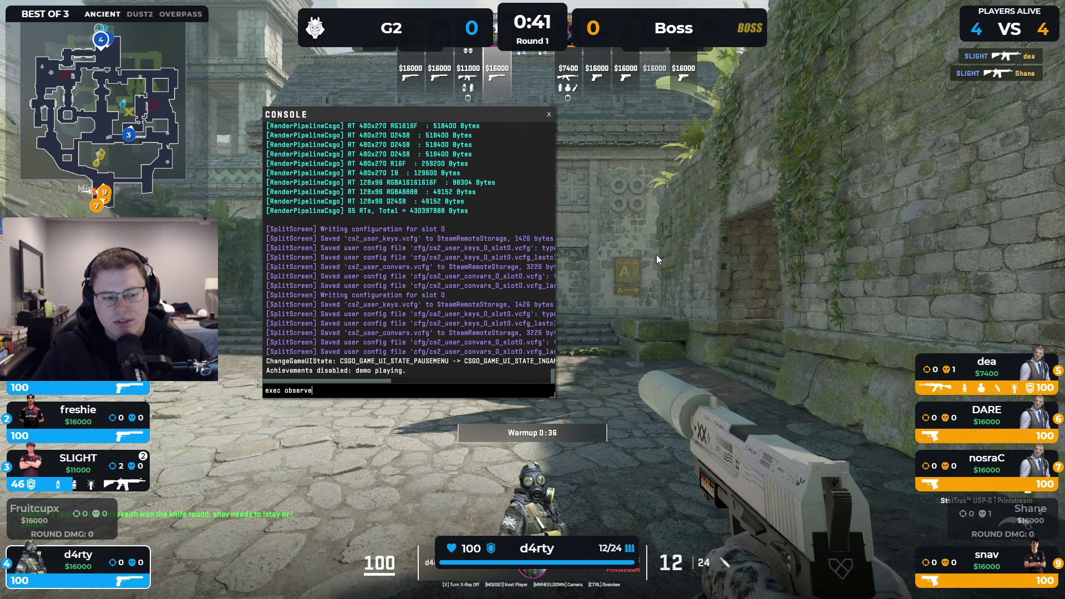
key(Return)
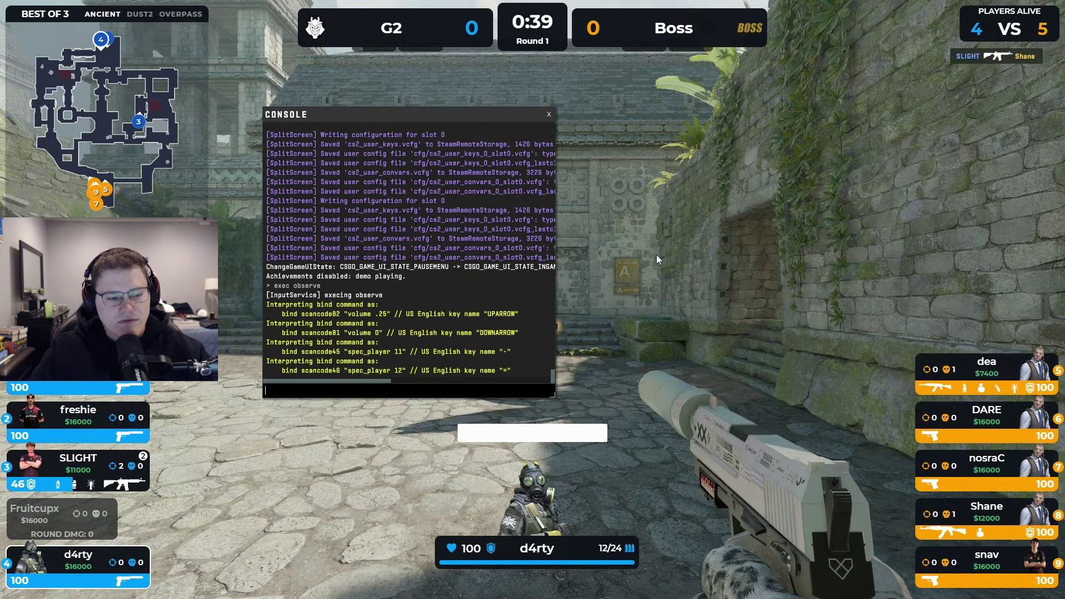
key(grave)
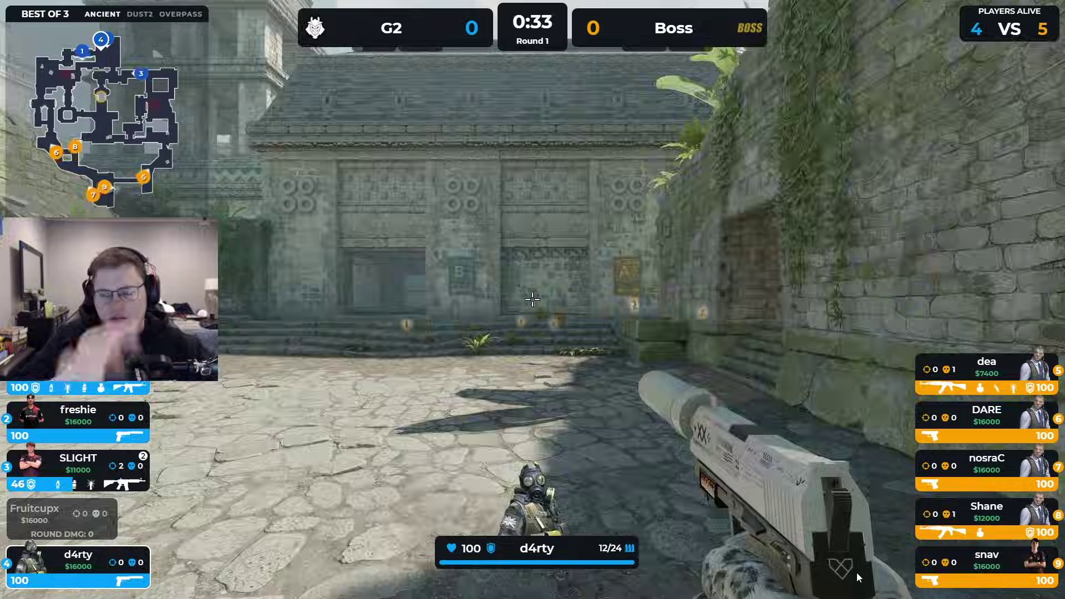
key(1)
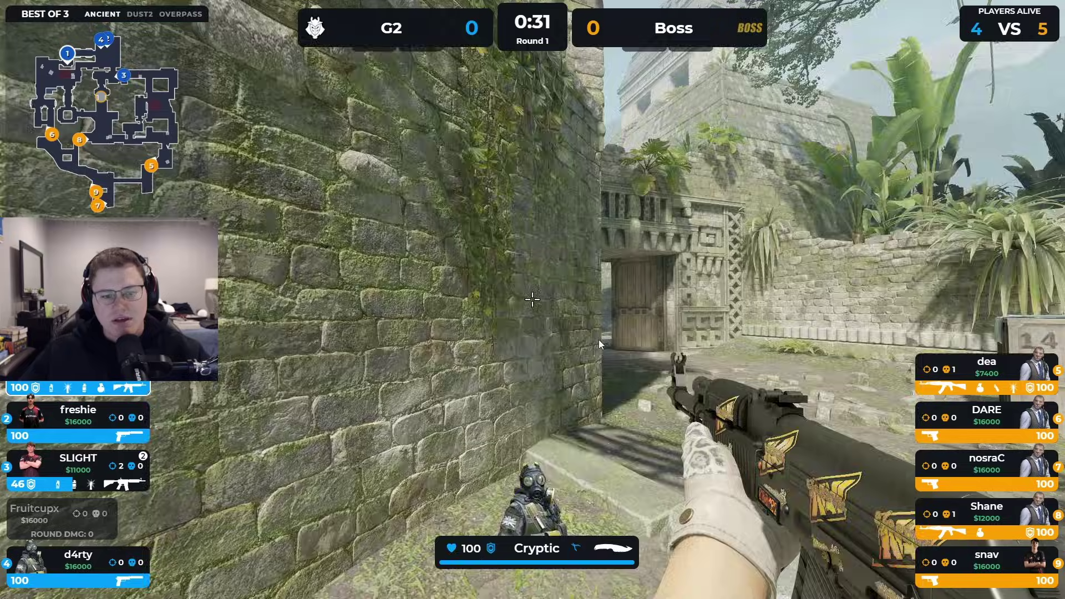
key(5)
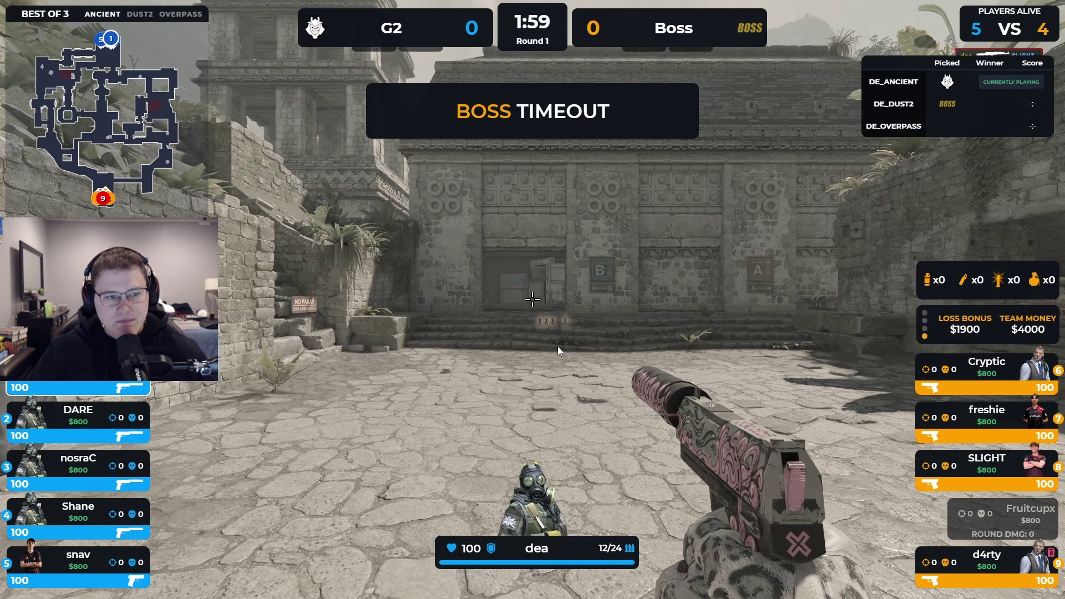
- In OpenHud's live match, turn off Reverse Side for the ancient map and dismiss the OpenHud window
key(alt+Tab)
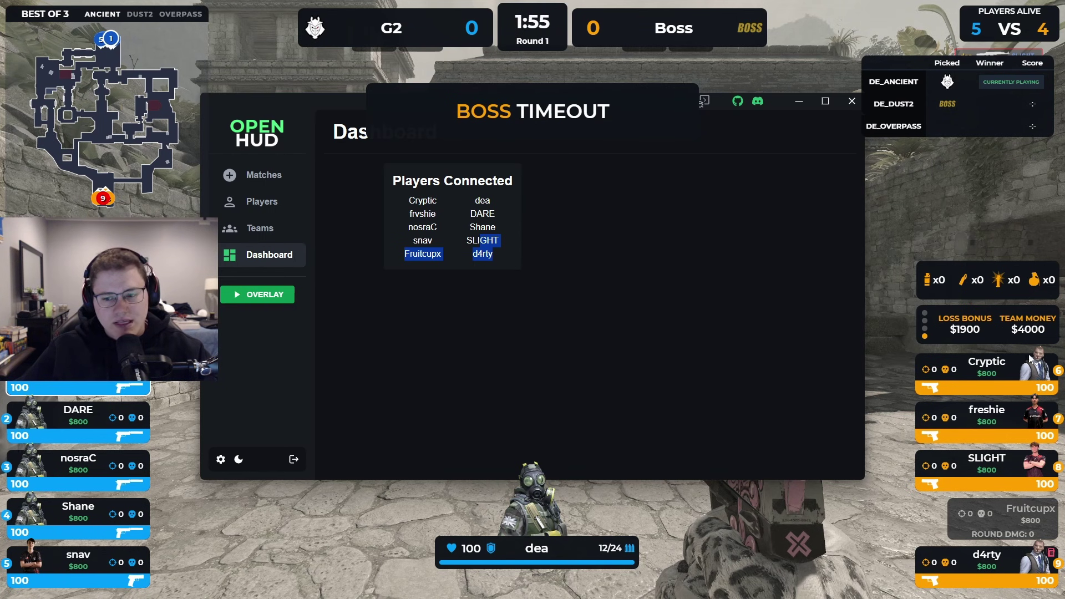
click(265, 174)
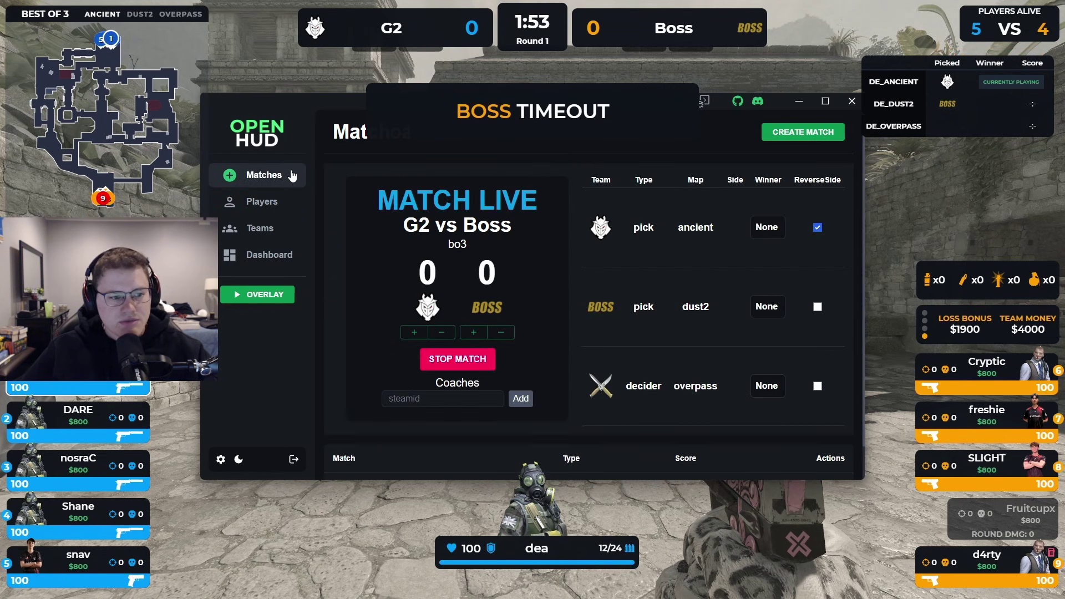
click(818, 228)
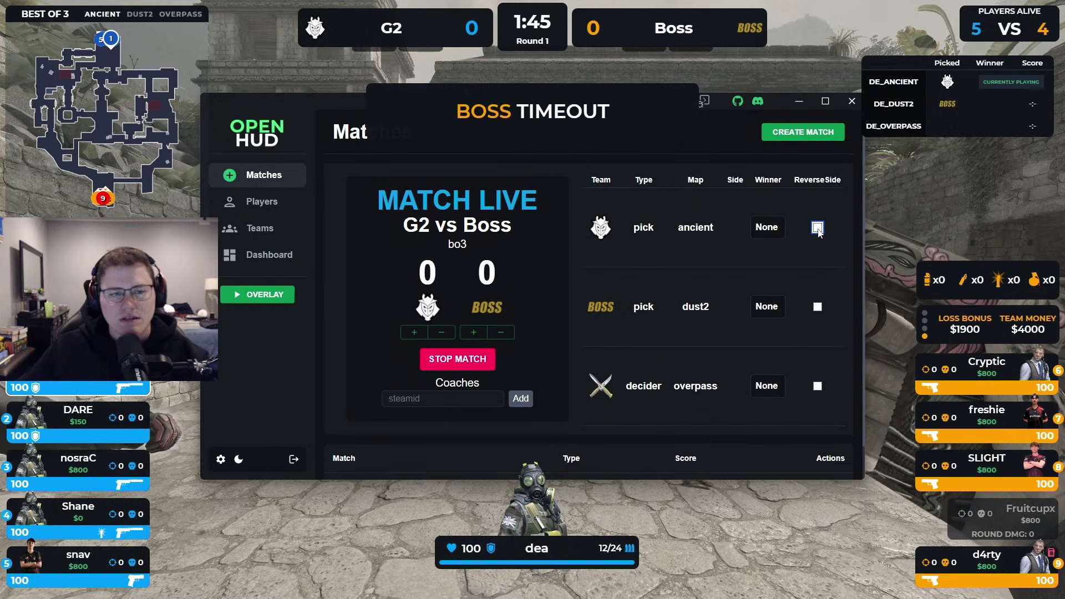
click(818, 228)
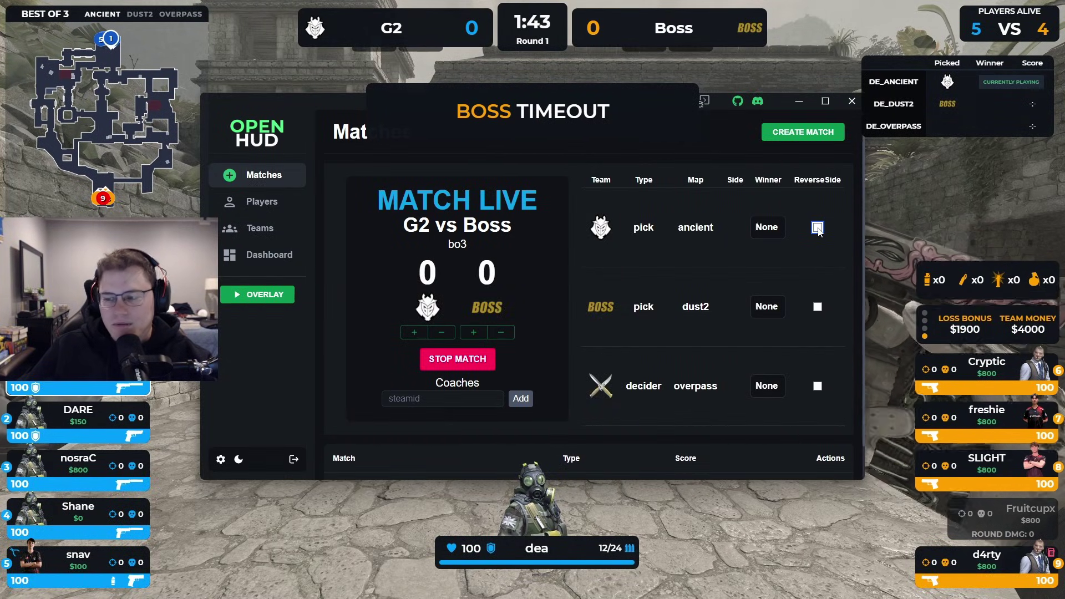
click(851, 101)
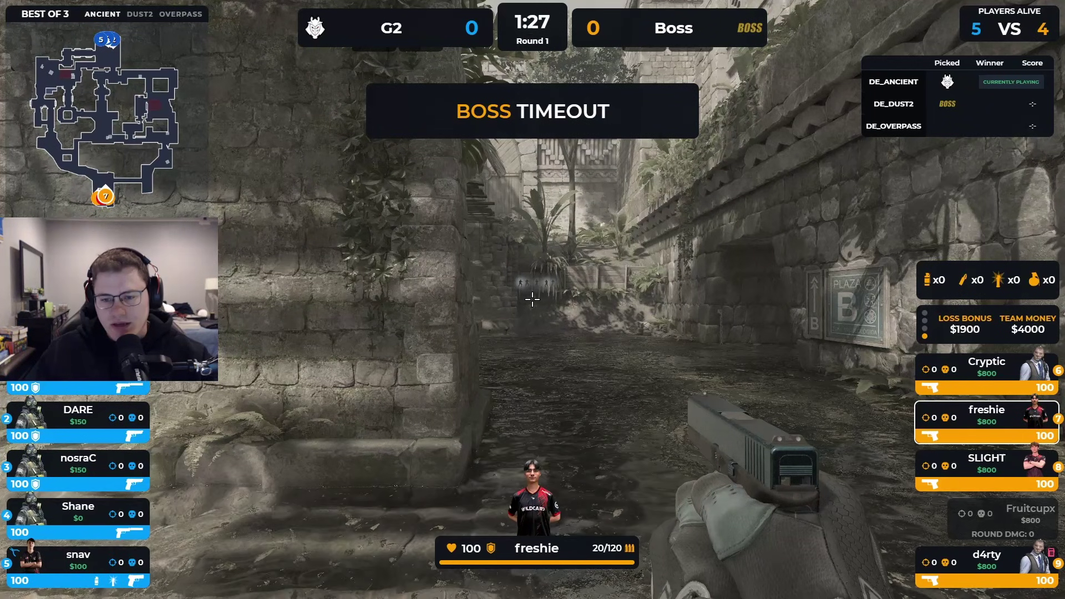
- Switch to OBS and add a new browser source named Custom Hud to the Game scene
key(alt+Tab)
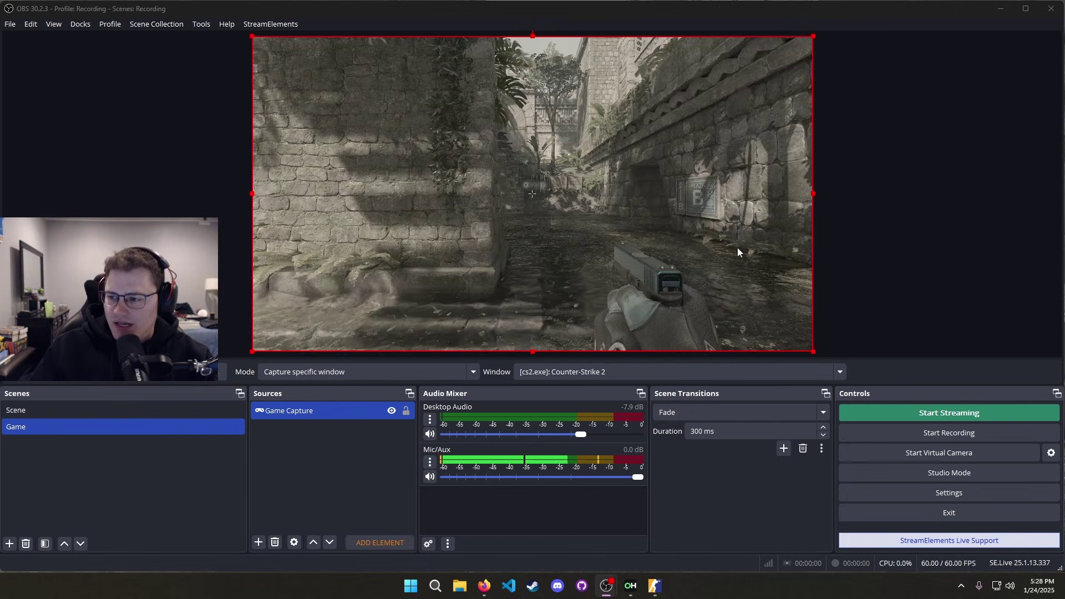
right_click(335, 452)
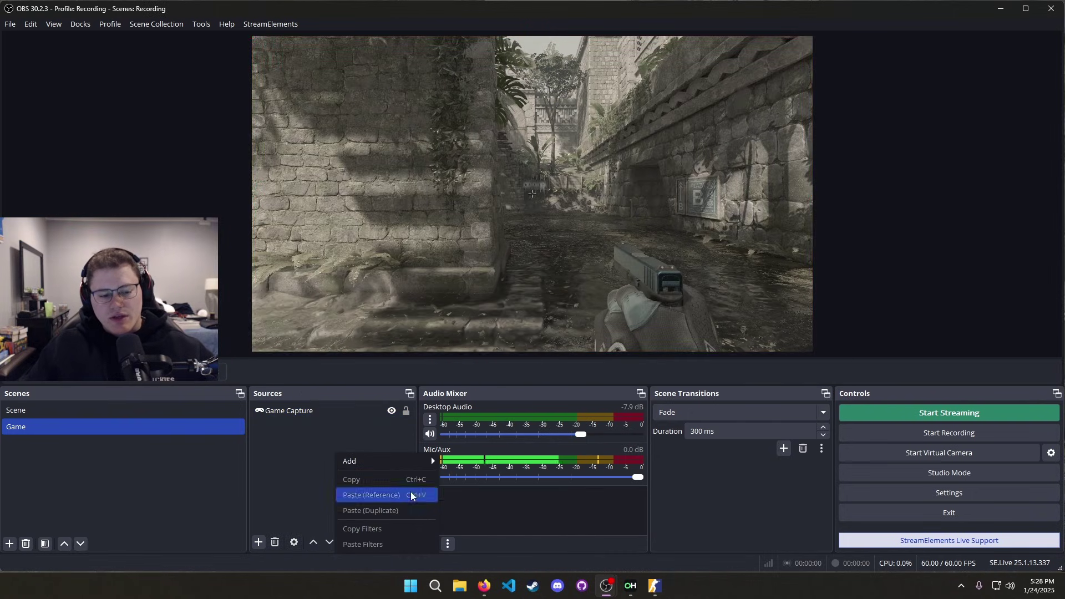
mouse_move(429, 462)
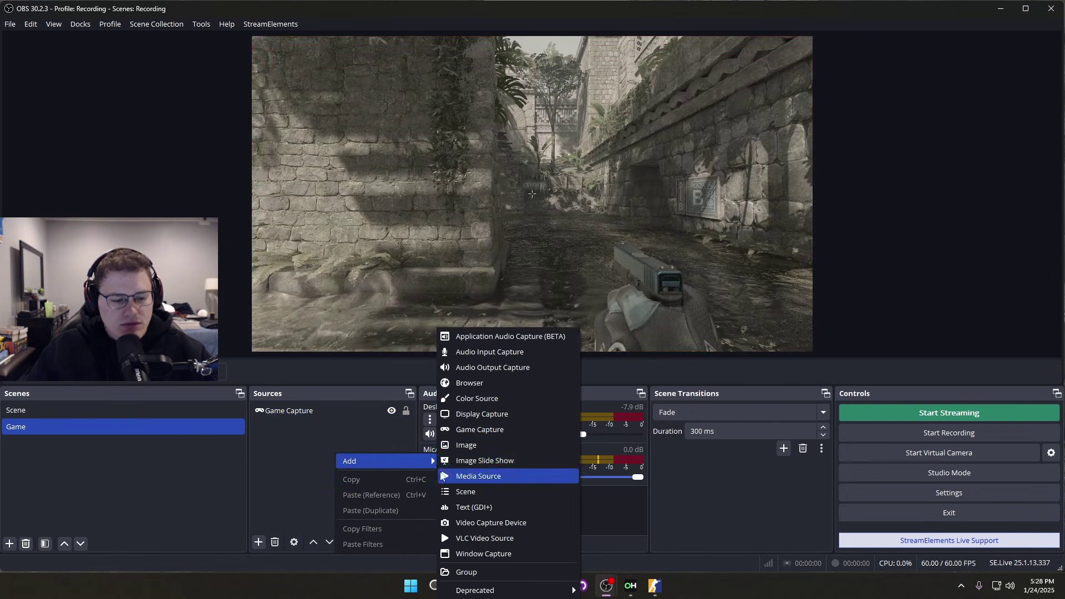
click(295, 435)
right_click(295, 435)
mouse_move(314, 443)
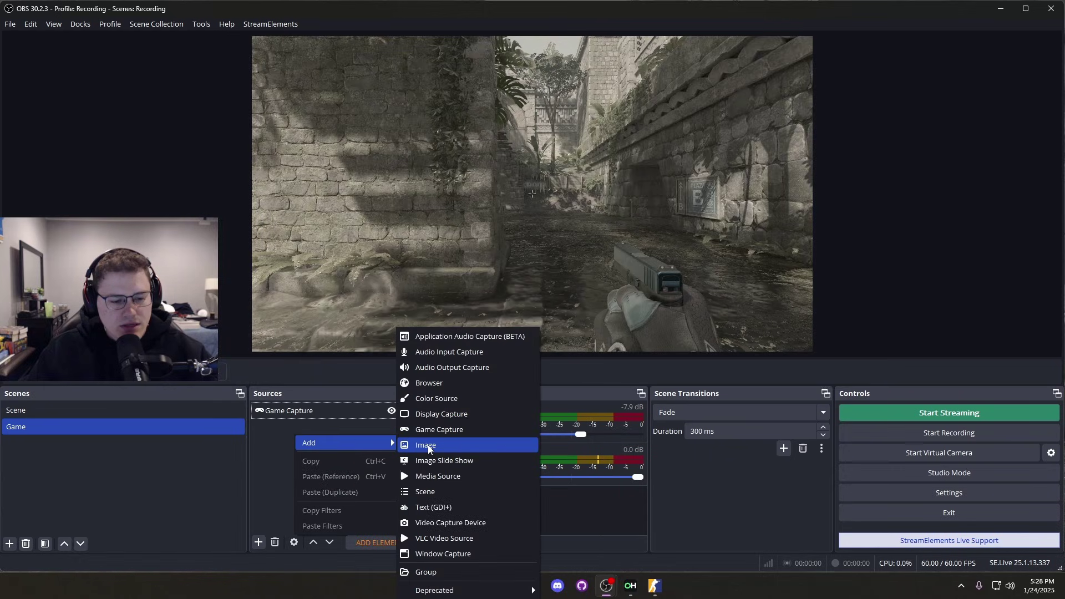
click(443, 382)
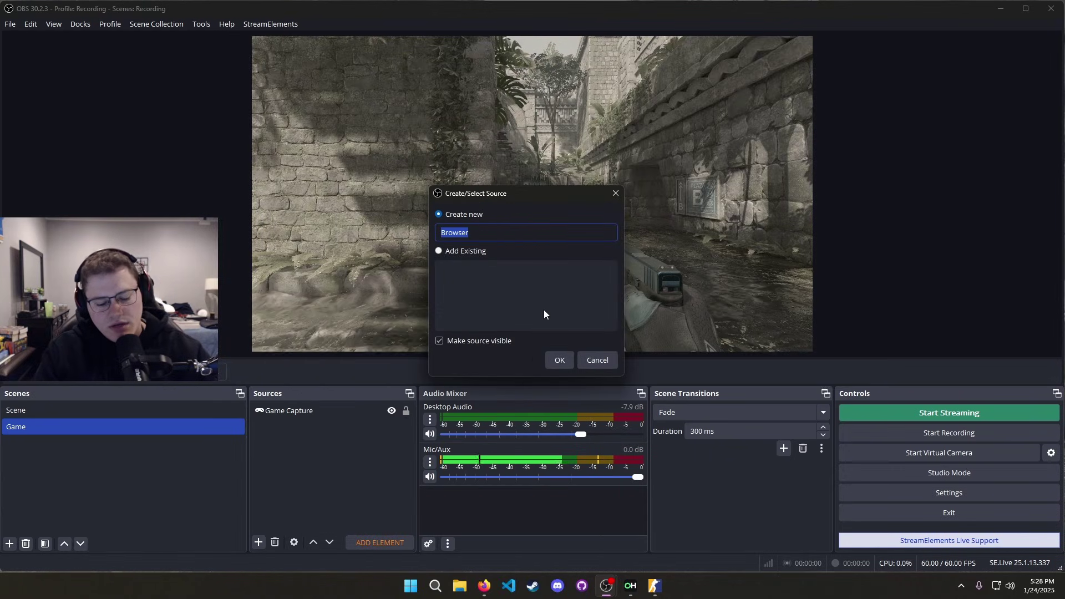
text(Custom )
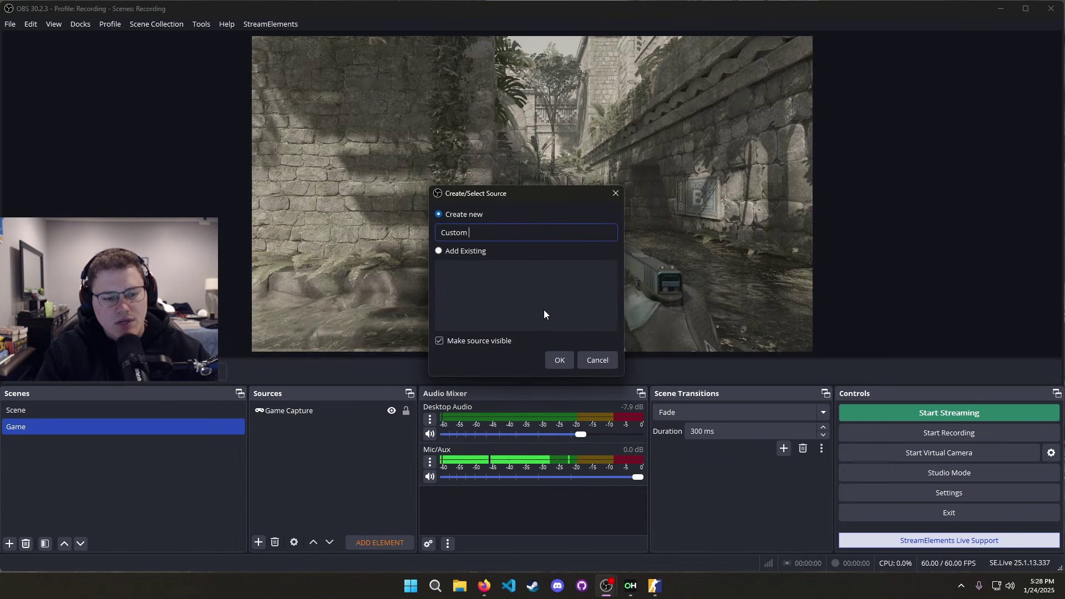
text(Hud)
key(Return)
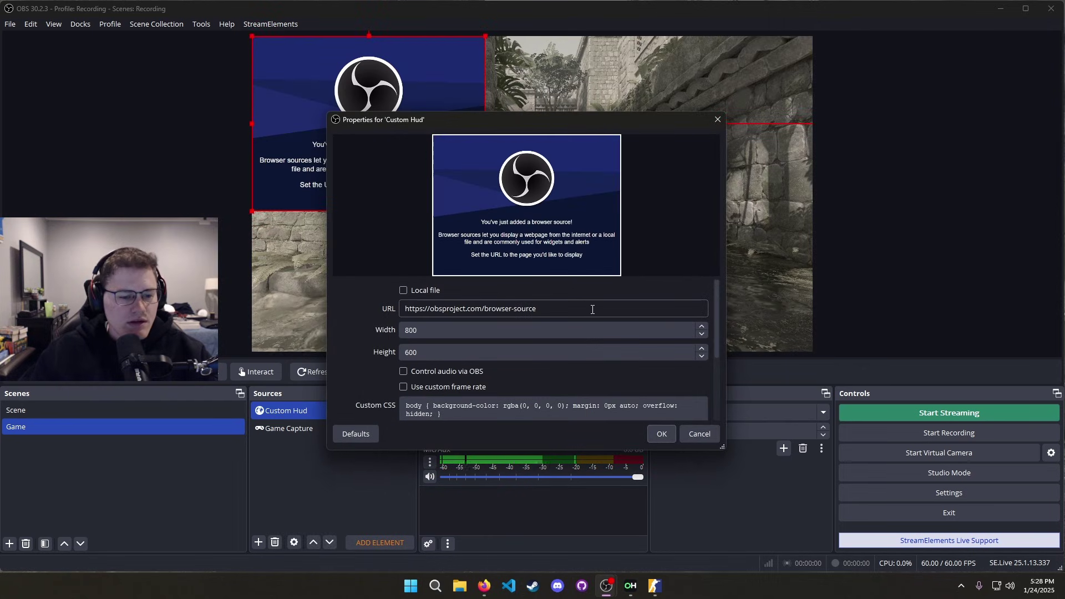
- Set the Custom Hud browser source's URL to localhost:1349/hud
triple_click(592, 309)
text(loc)
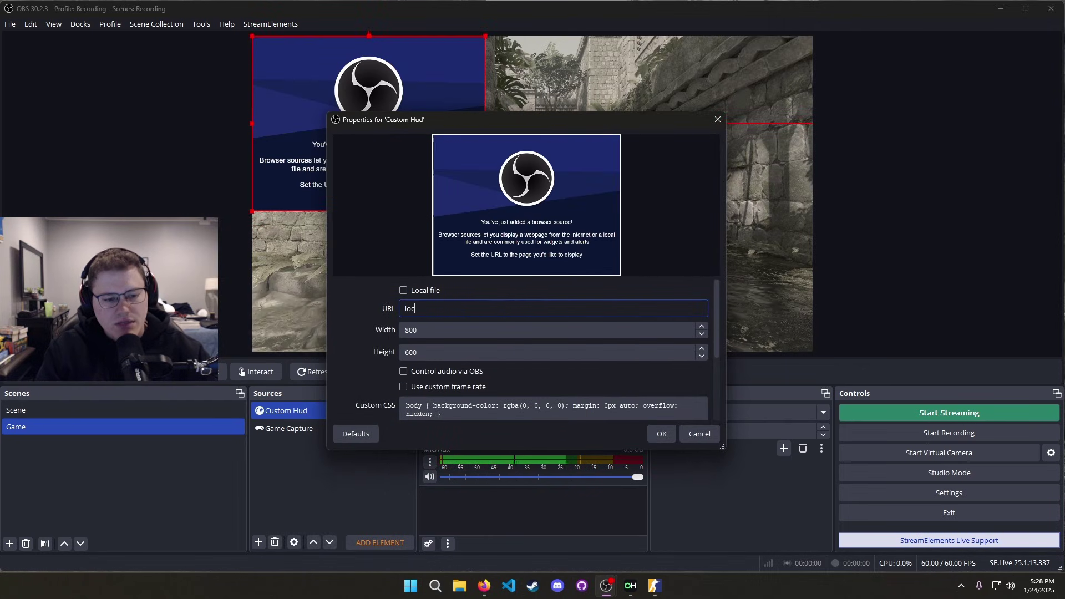
text(alhost)
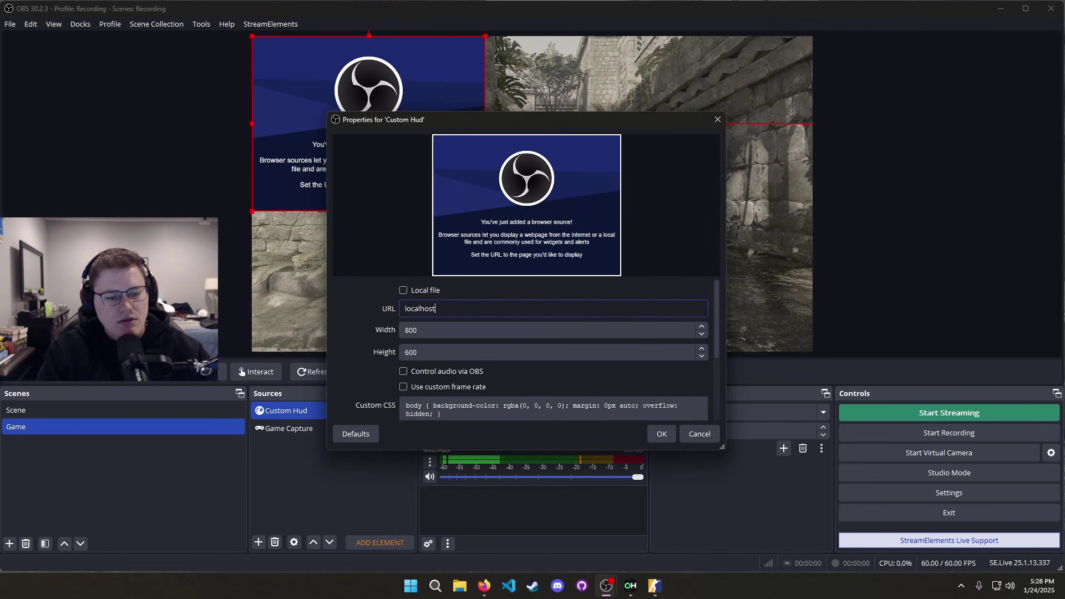
text(:1349)
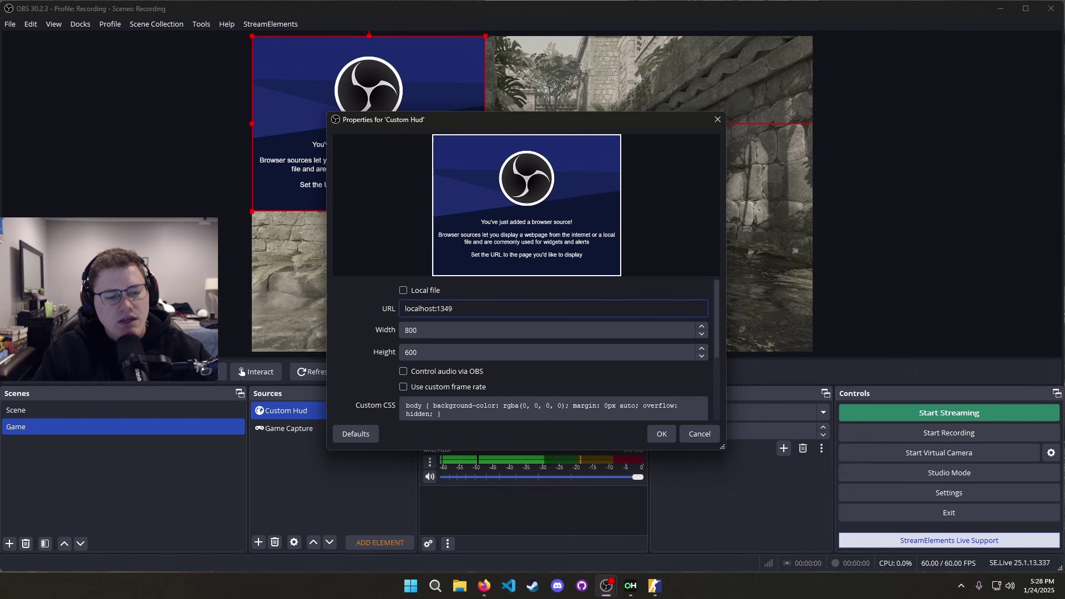
text(/hud)
key(Tab)
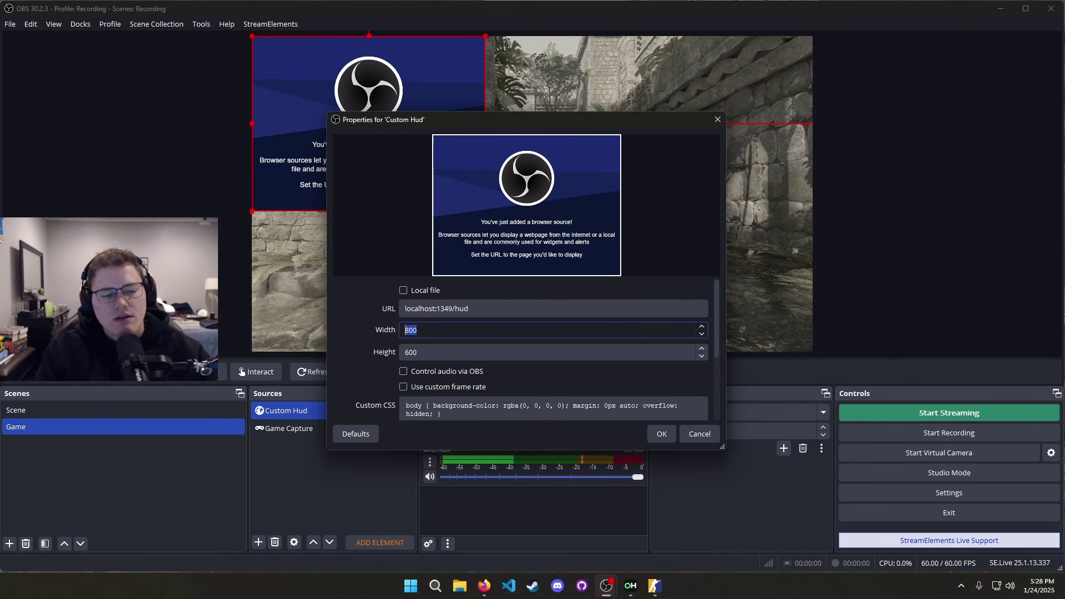
- Set the browser source to 1920 wide and 1080 high, clear its custom CSS, and accept the properties
text(1920)
key(Tab)
text(10)
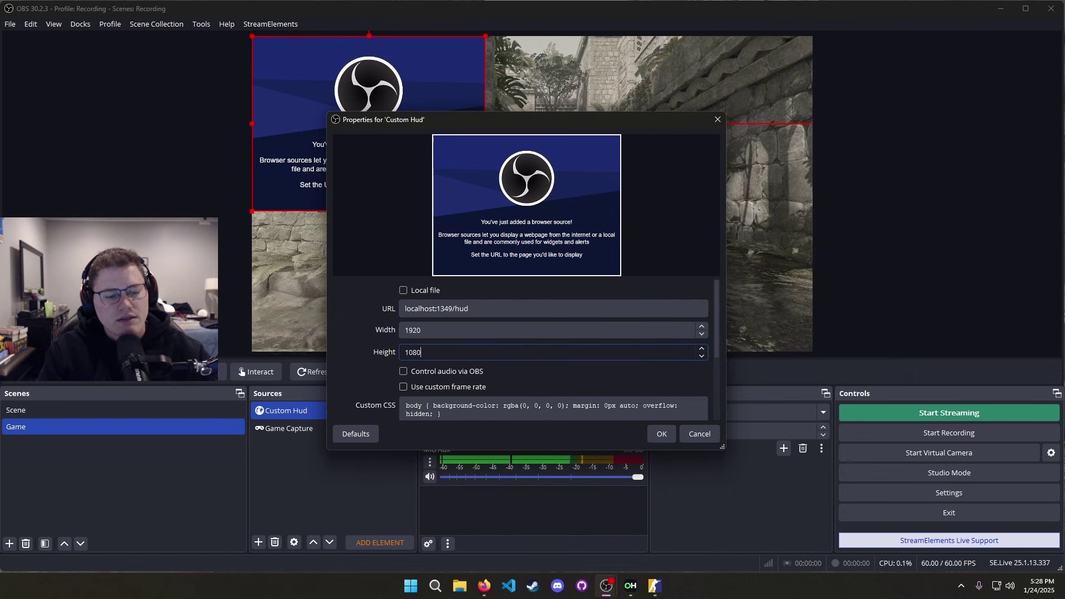
text(80)
key(Tab)
key(Tab)
key(Tab)
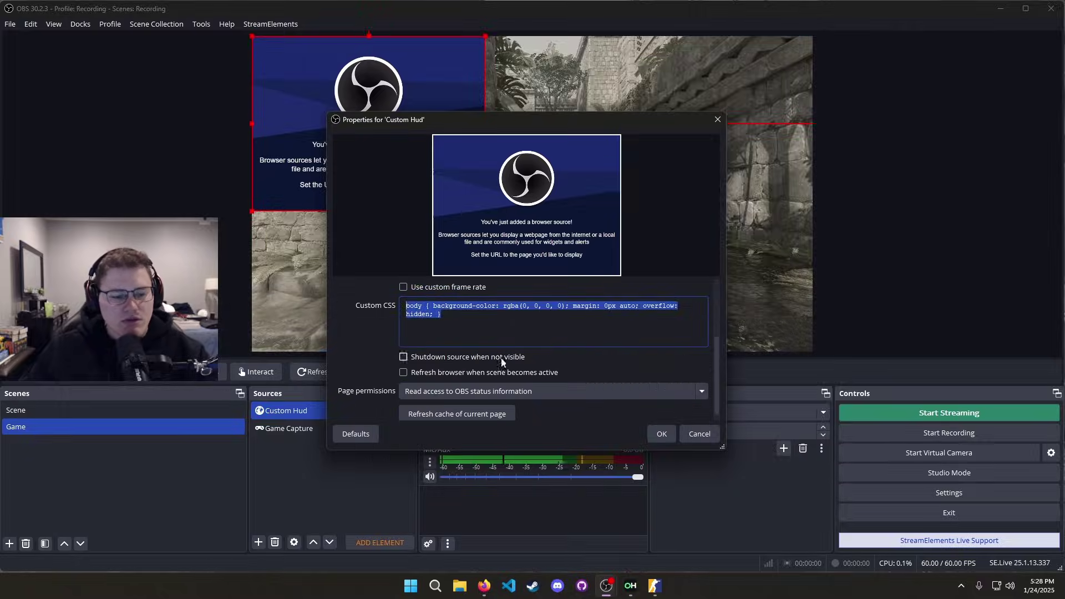
key(BackSpace)
click(660, 433)
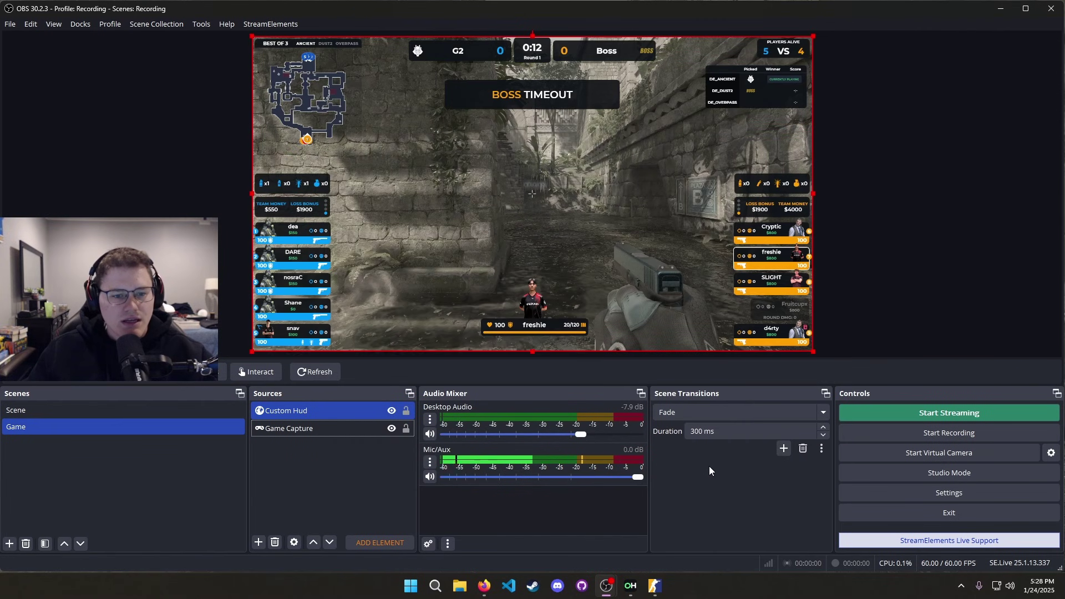